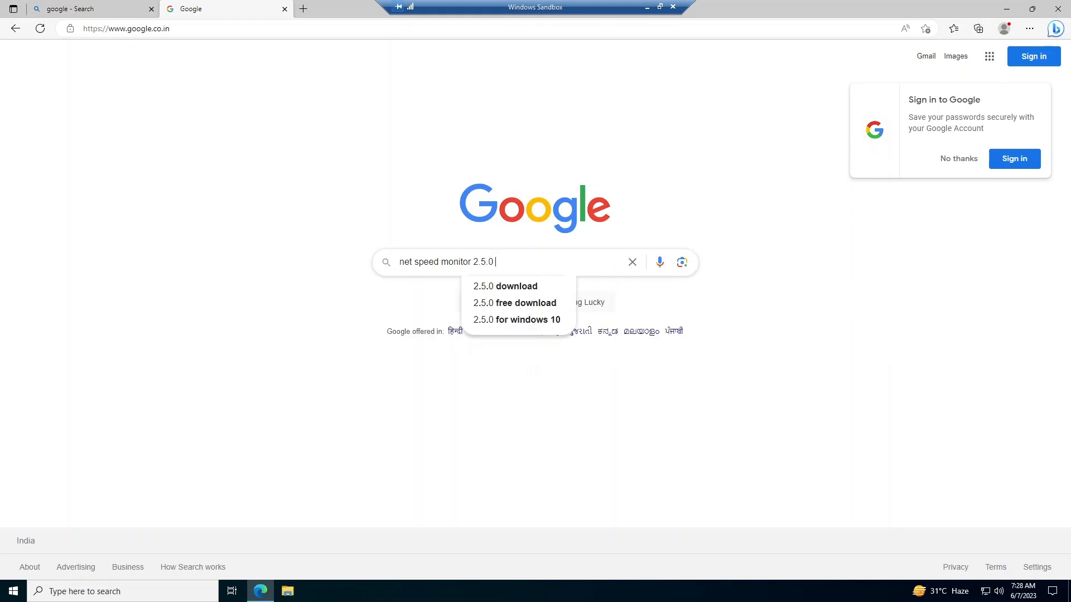
Search Google for "net speed monitor 2.5.0 download"
text(down)
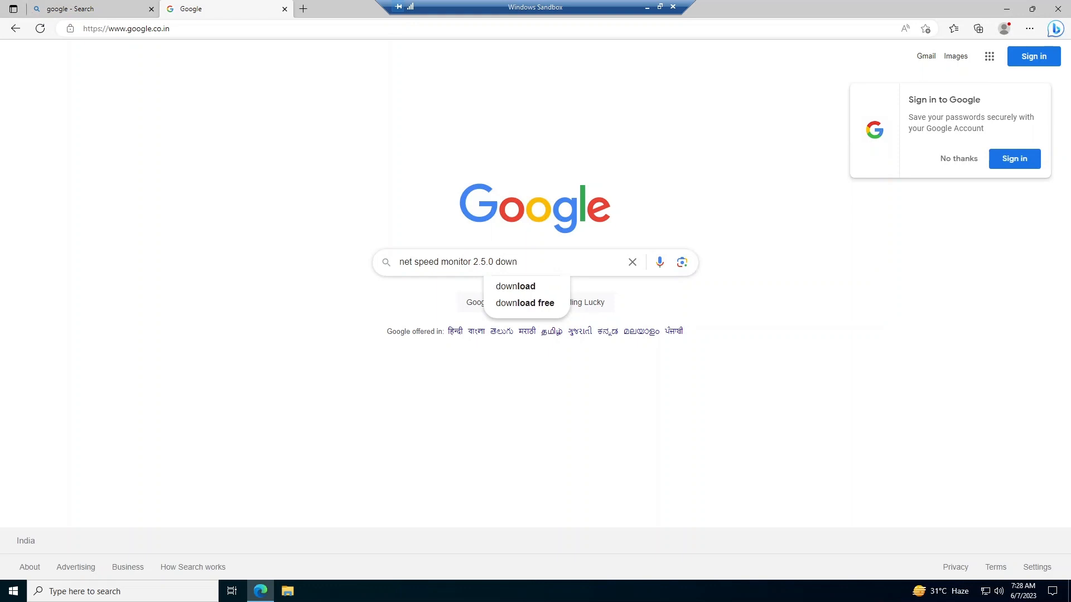
text(load)
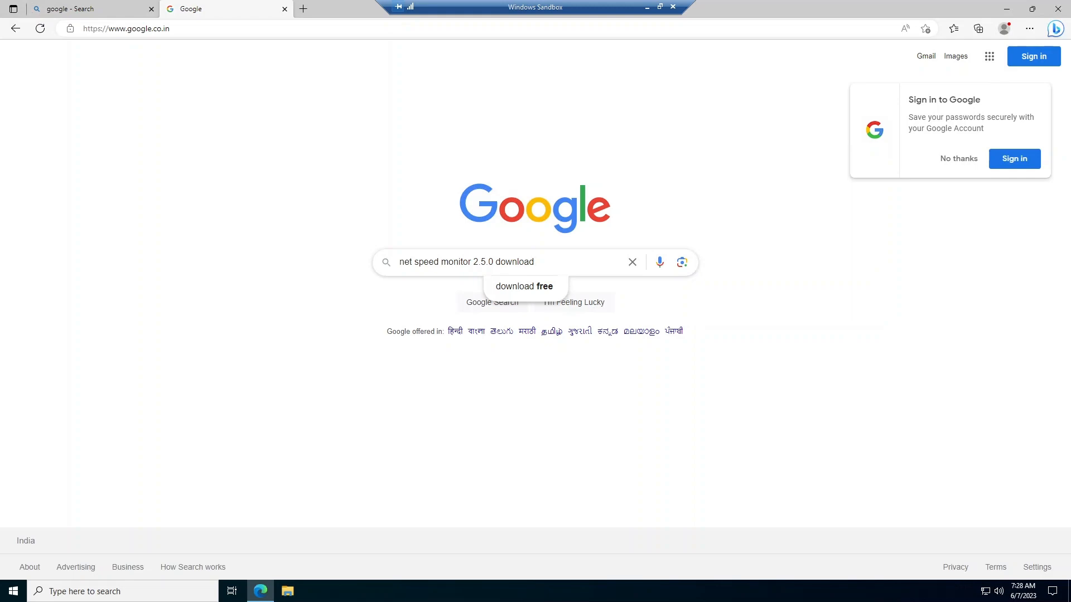
key(super+plus)
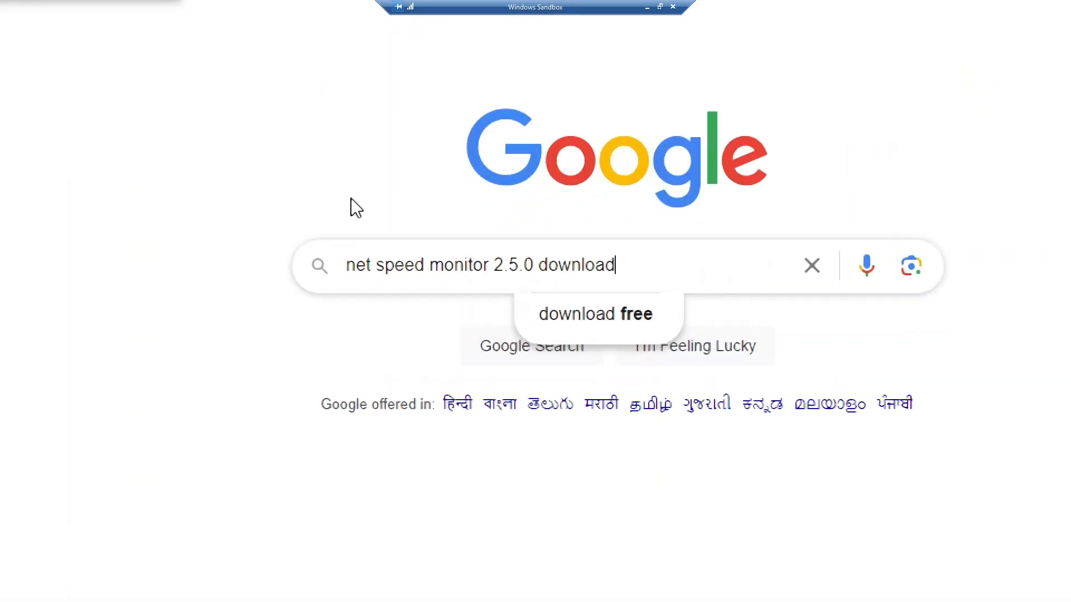
key(super+minus)
key(Return)
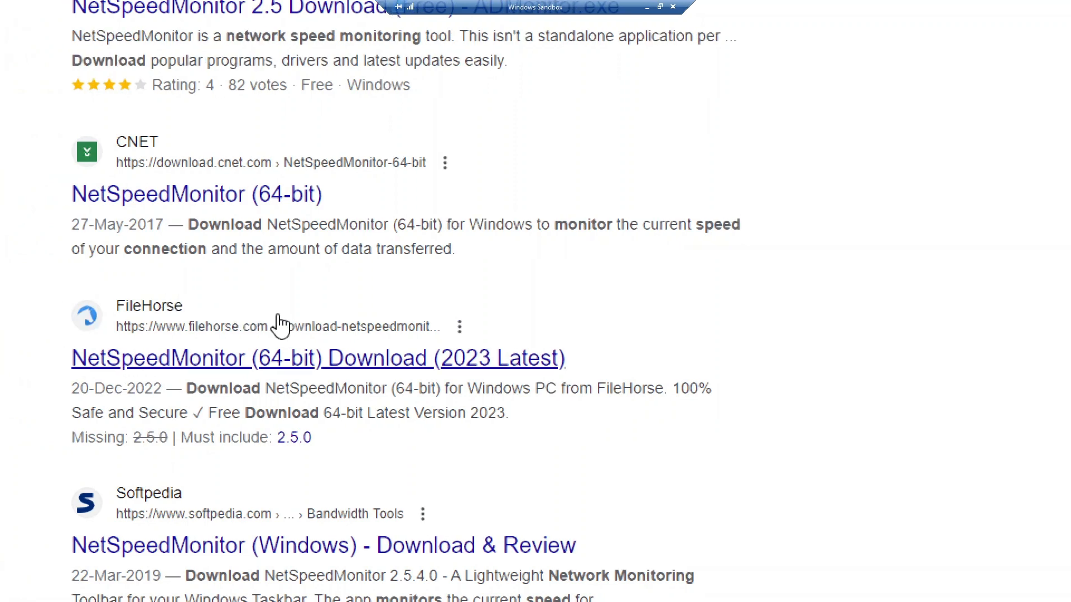
Download NetSpeedMonitor 2.5.4.0 (64-bit) from its FileHorse page, blocking the site's notifications
click(218, 368)
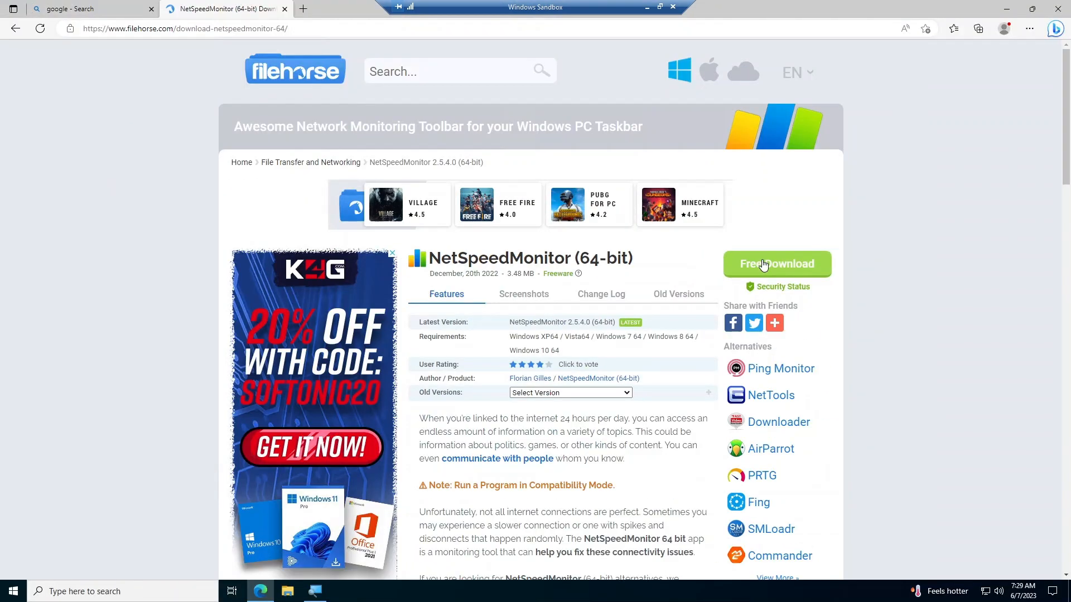
click(764, 264)
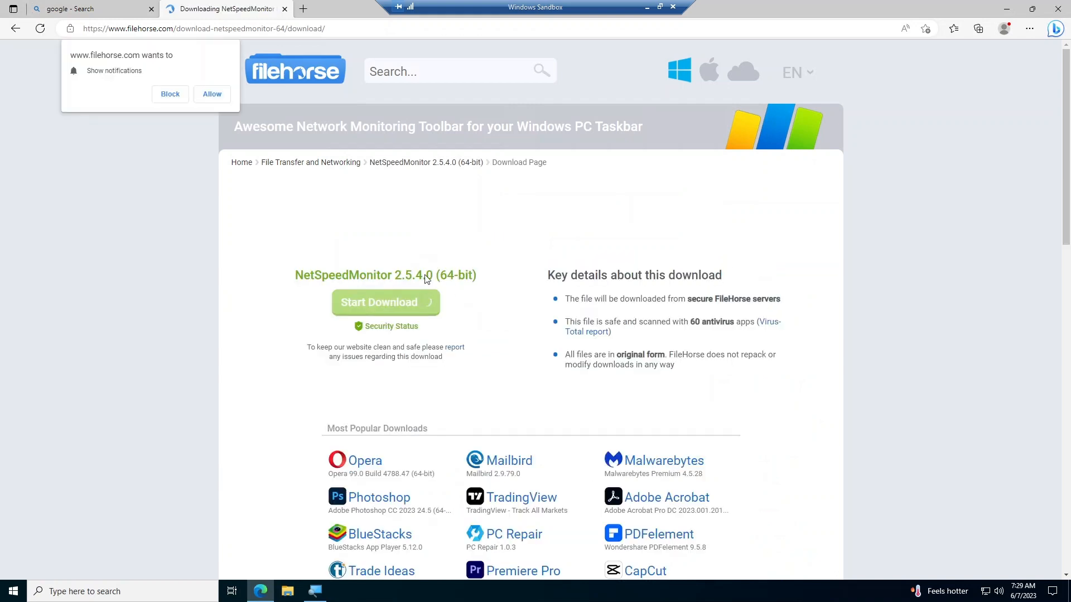
click(170, 95)
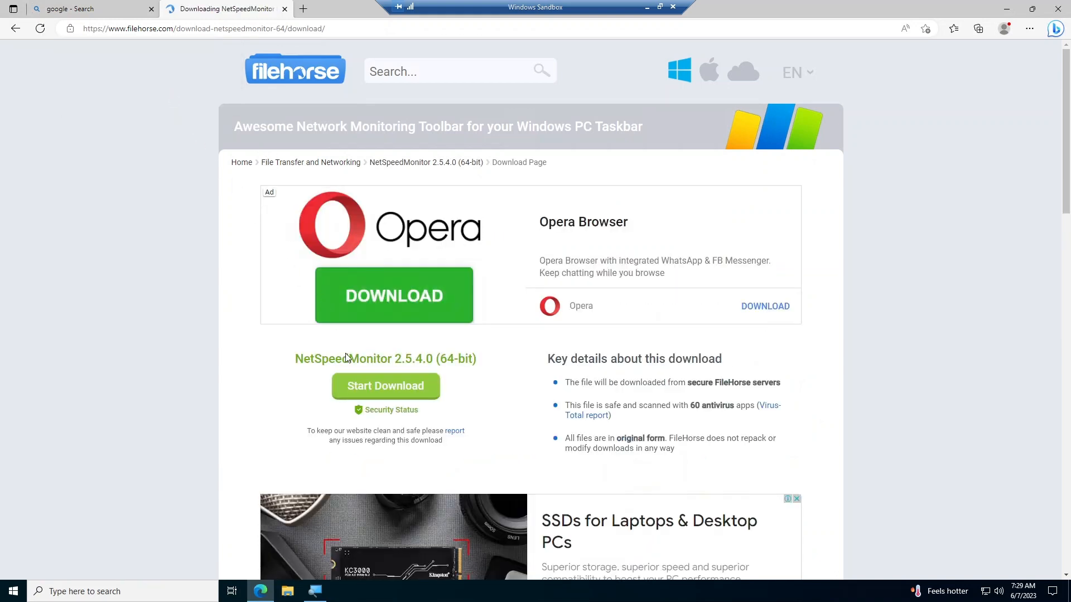
click(367, 391)
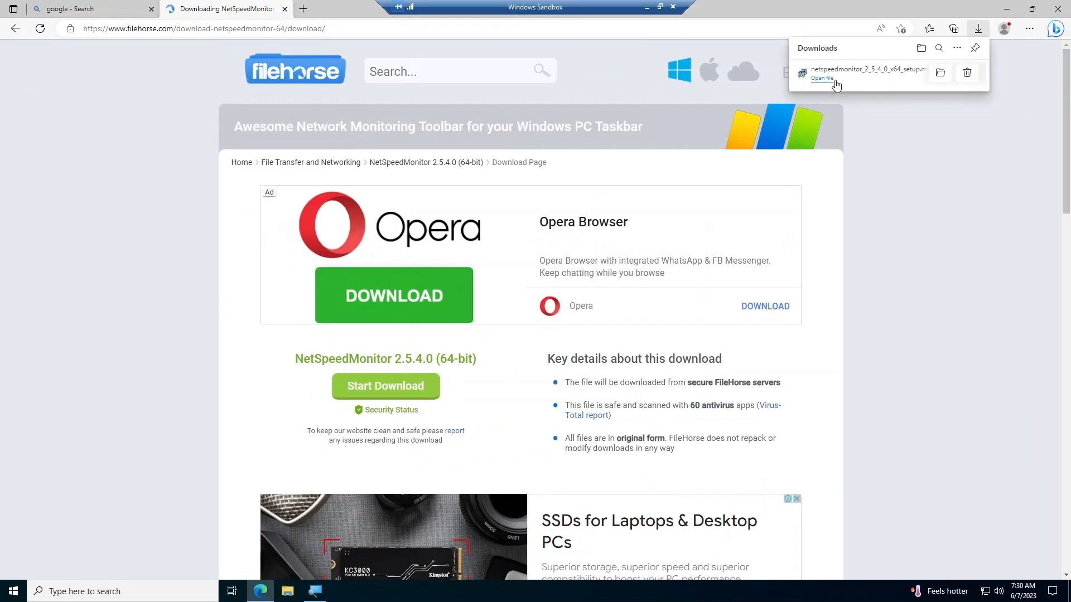
Try to install NetSpeedMonitor by running the downloaded netspeedmonitor_2_5_4_0_x64_setup.msi, and exit the setup wizard
click(833, 80)
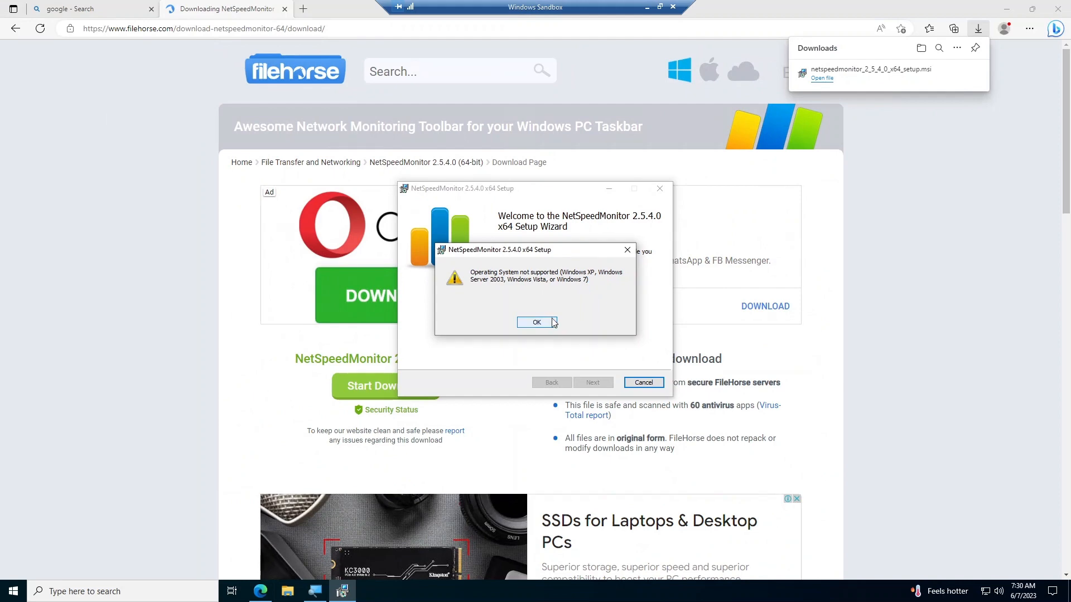
click(567, 367)
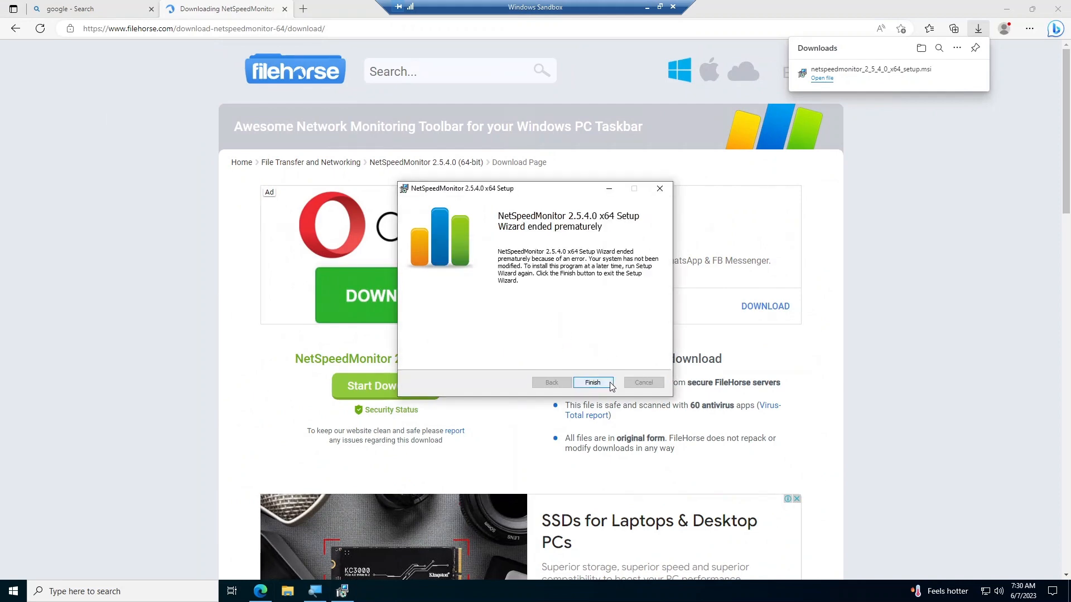
click(613, 384)
Minimize the browser and open the Downloads folder from This PC
click(1006, 8)
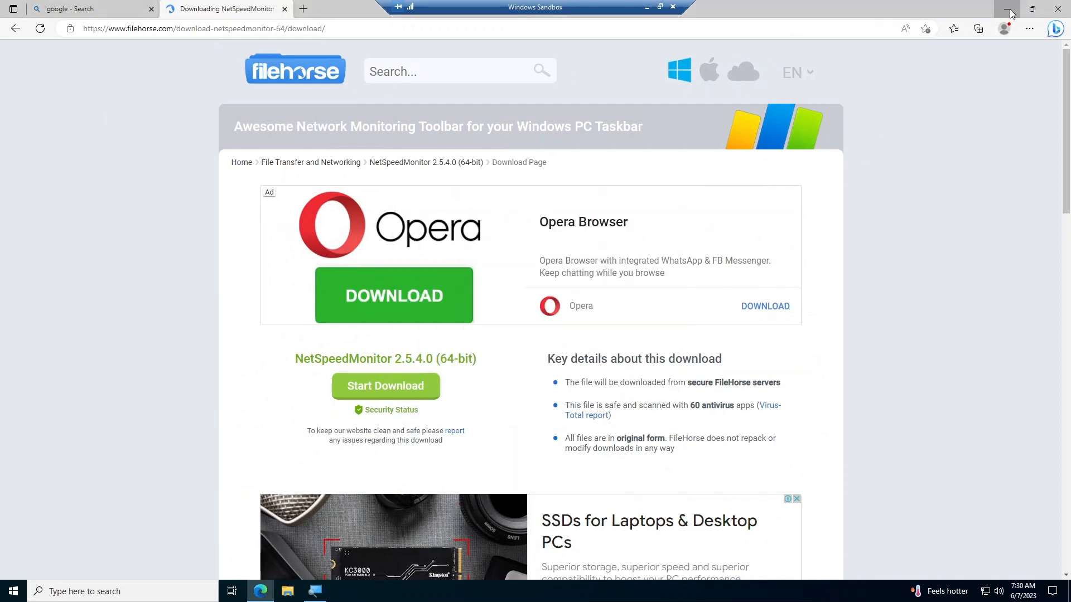
click(1007, 8)
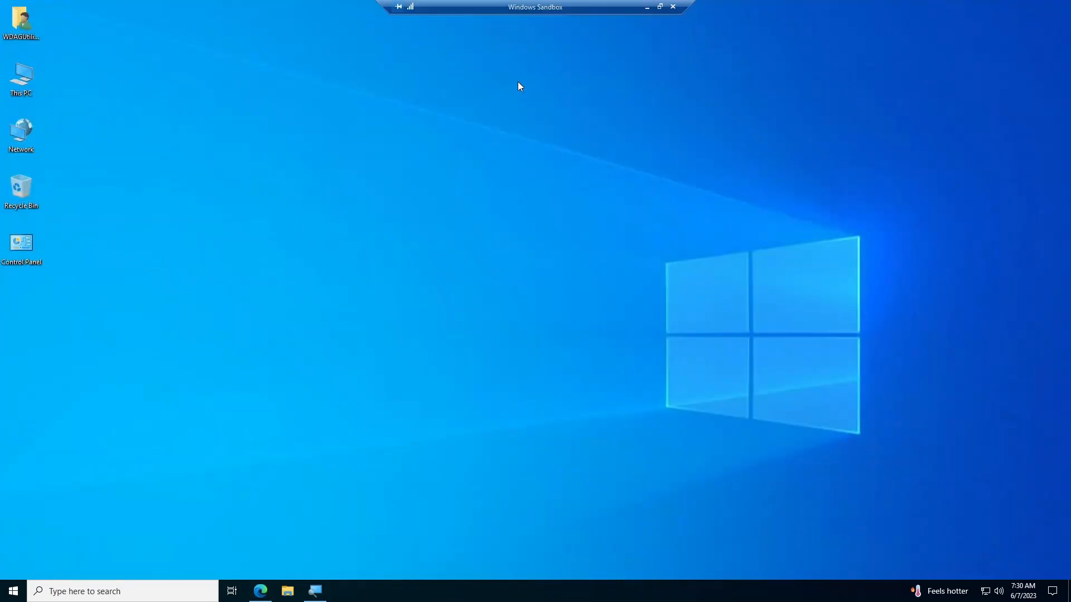
double_click(32, 80)
double_click(367, 243)
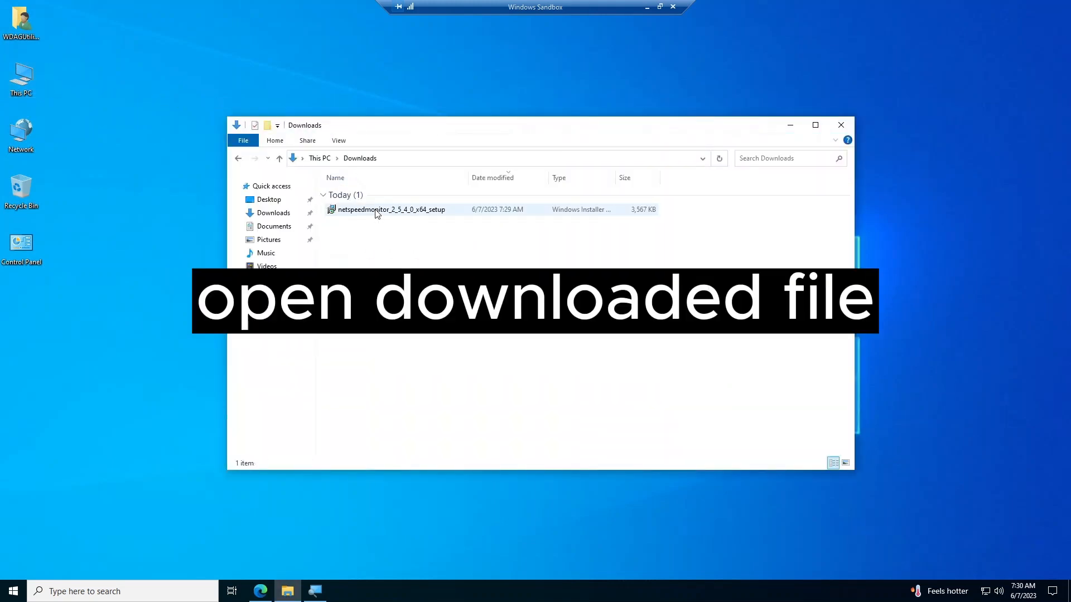
Set netspeedmonitor_2_5_4_0_x64_setup to run in compatibility mode for "Previous version of Windows" and refresh the folder
right_click(377, 214)
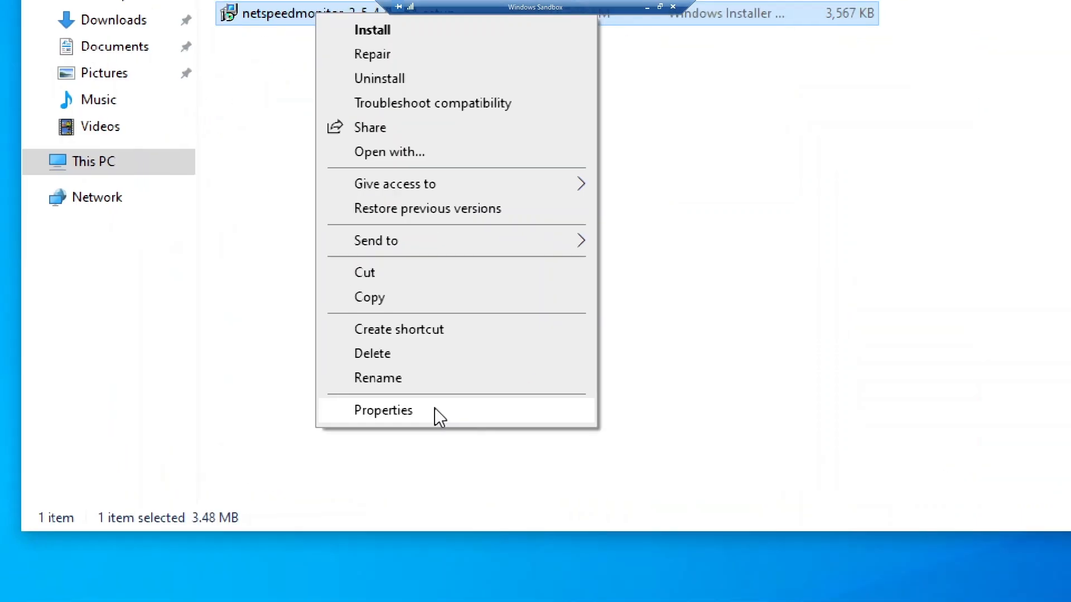
click(436, 410)
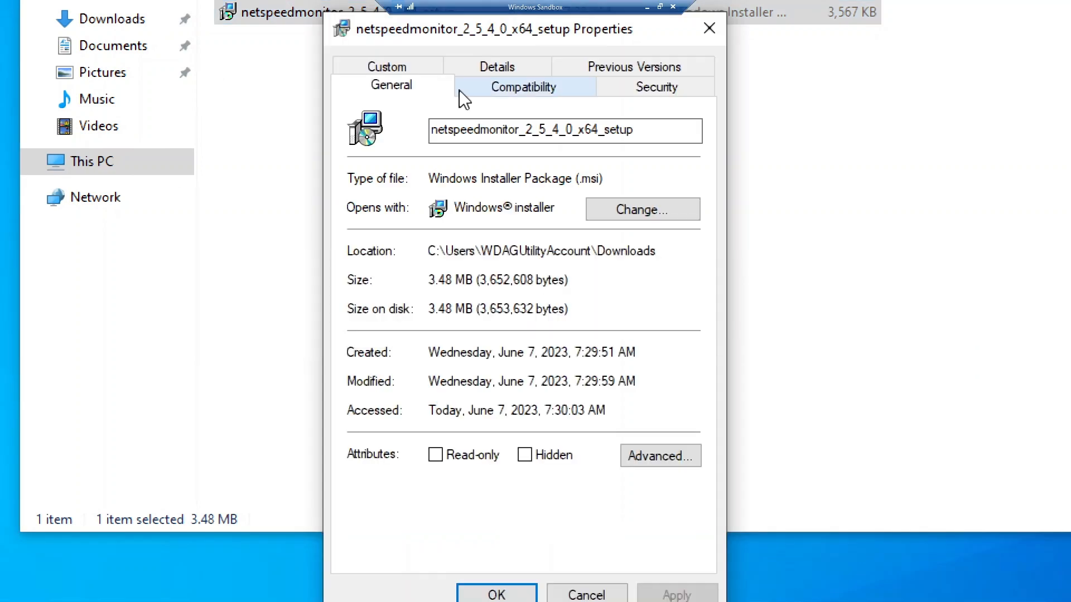
click(484, 90)
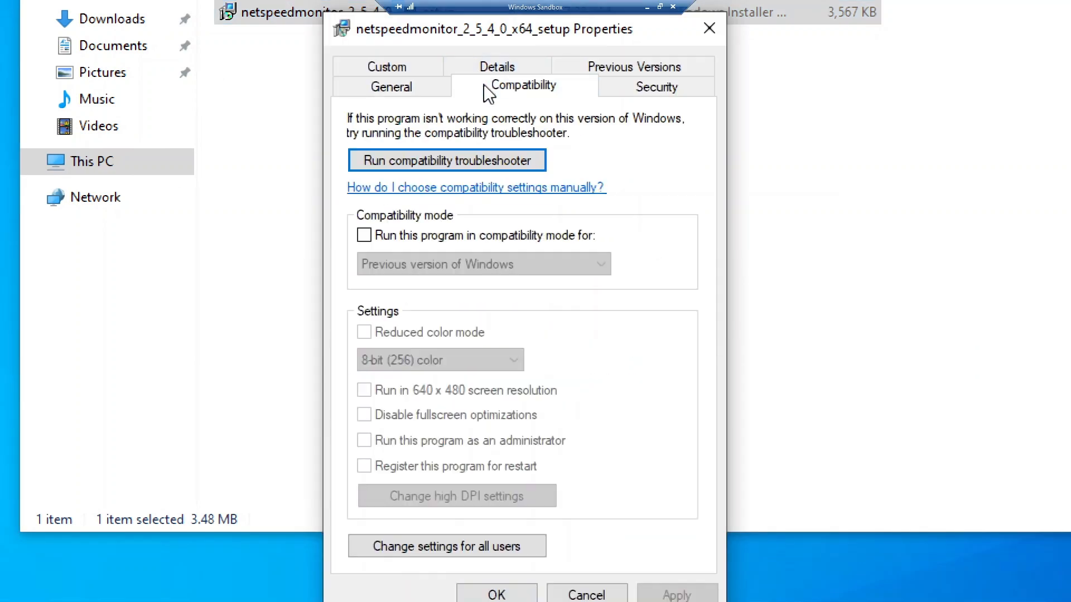
click(363, 239)
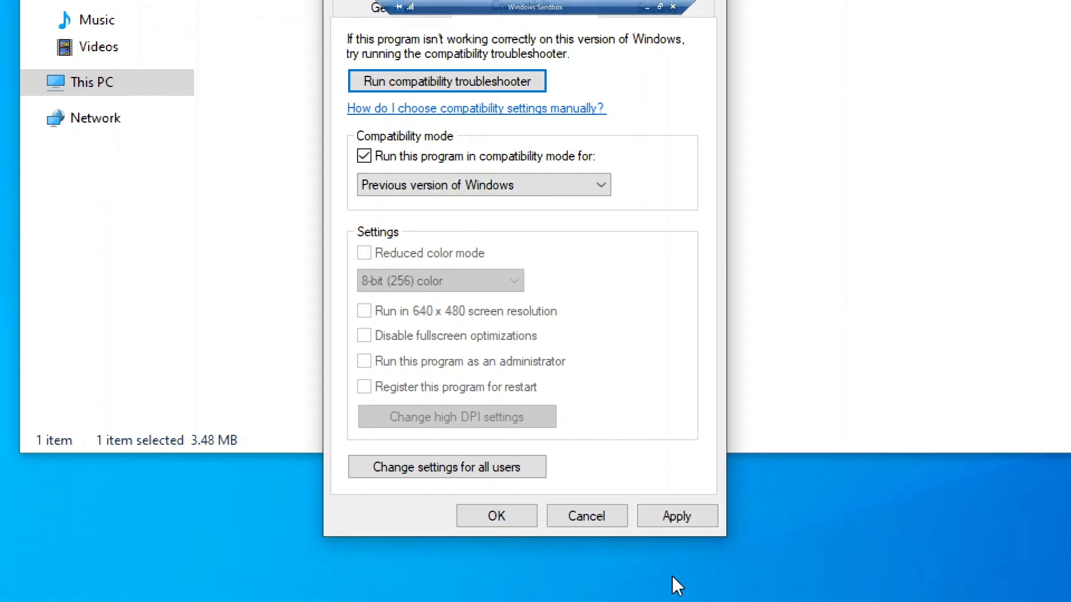
click(681, 511)
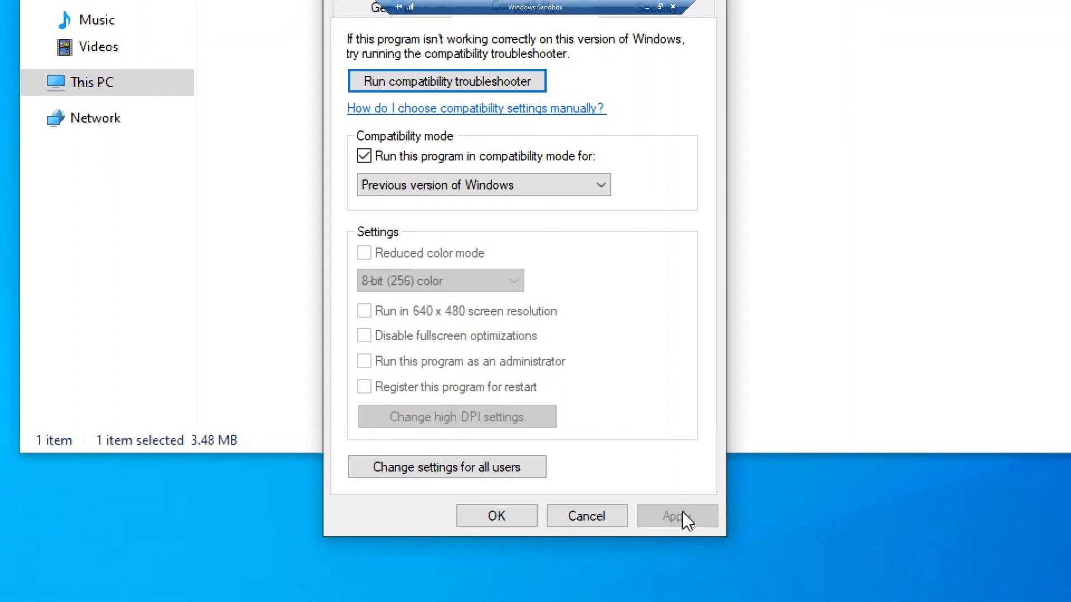
key(super+minus)
click(466, 501)
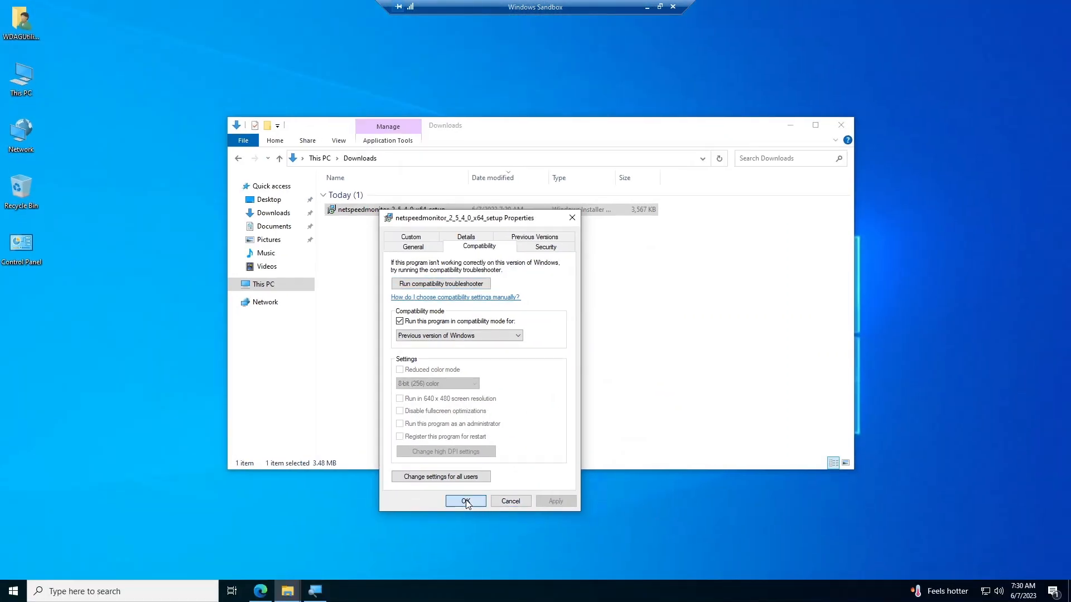
right_click(415, 290)
click(435, 333)
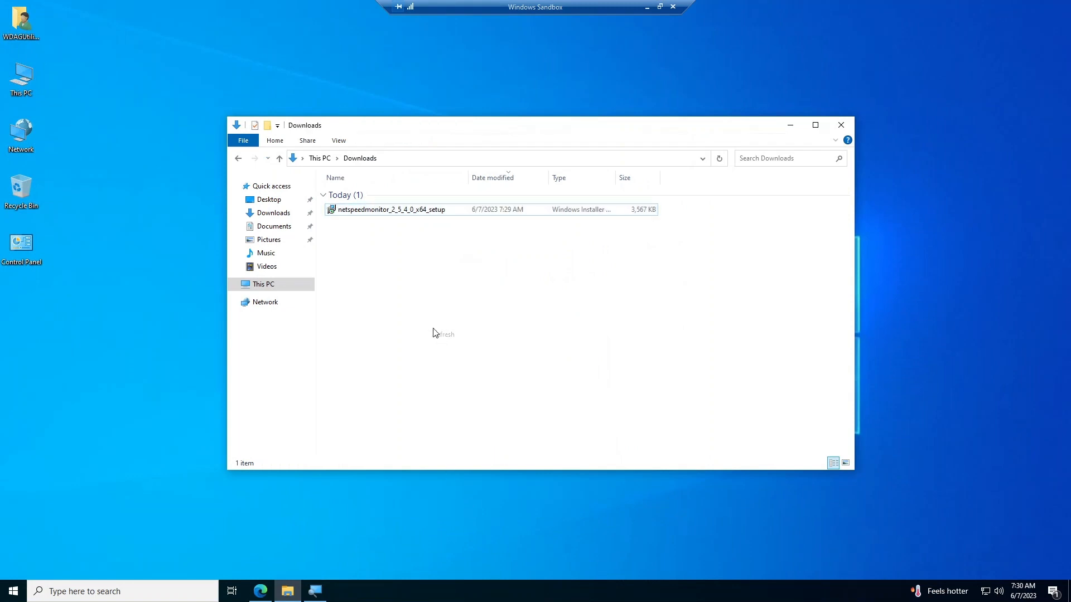
Install NetSpeedMonitor 2.5.4.0 x64 from the setup file, accepting the license terms and keeping the location C:\Program Files\NetSpeedMonitor\
double_click(430, 210)
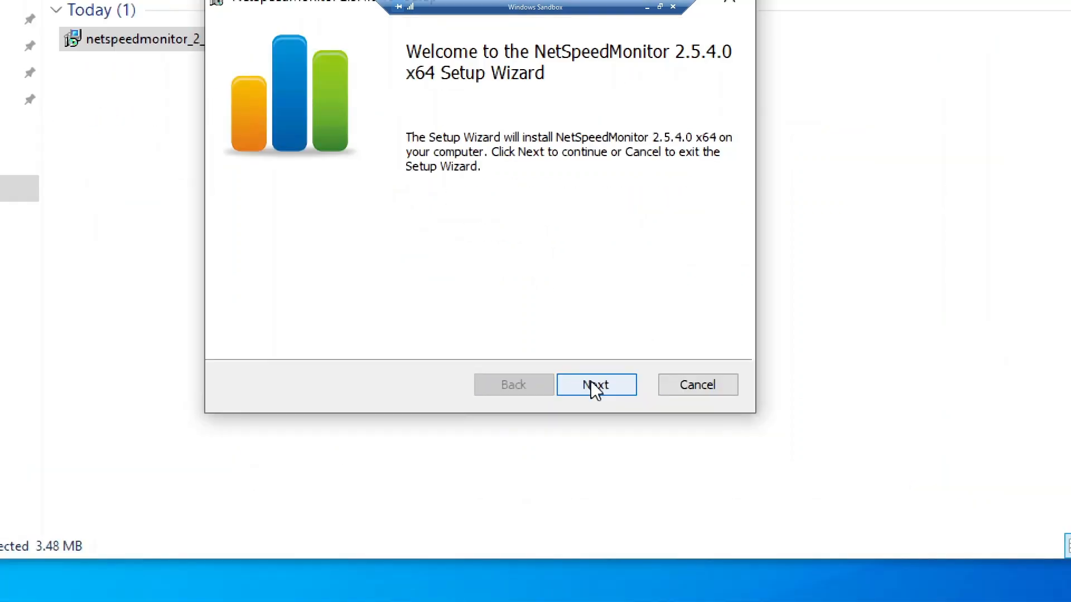
click(593, 383)
click(592, 385)
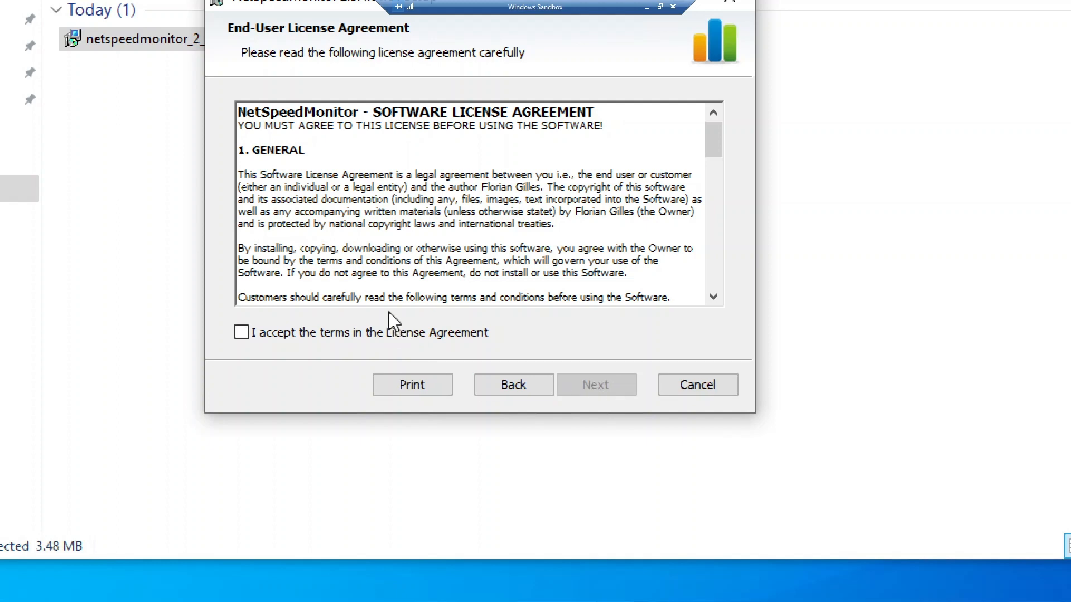
click(400, 322)
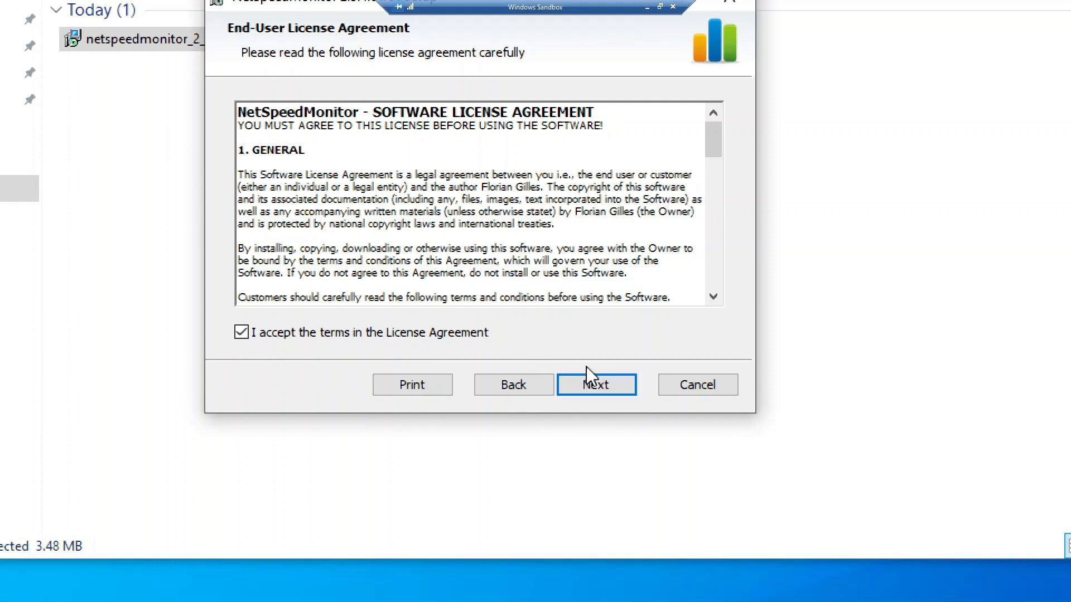
click(614, 379)
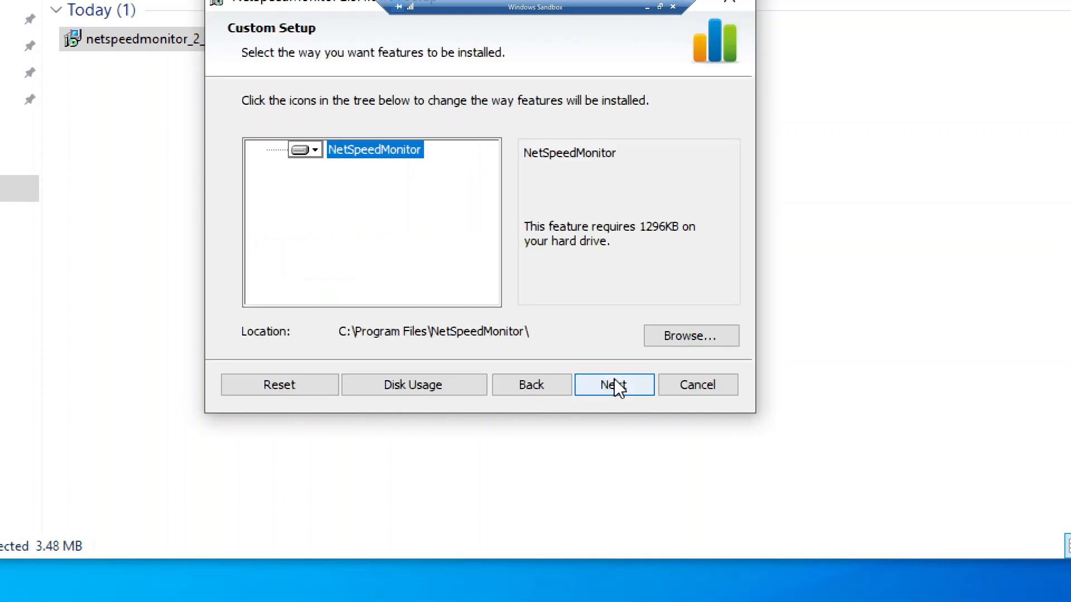
click(616, 386)
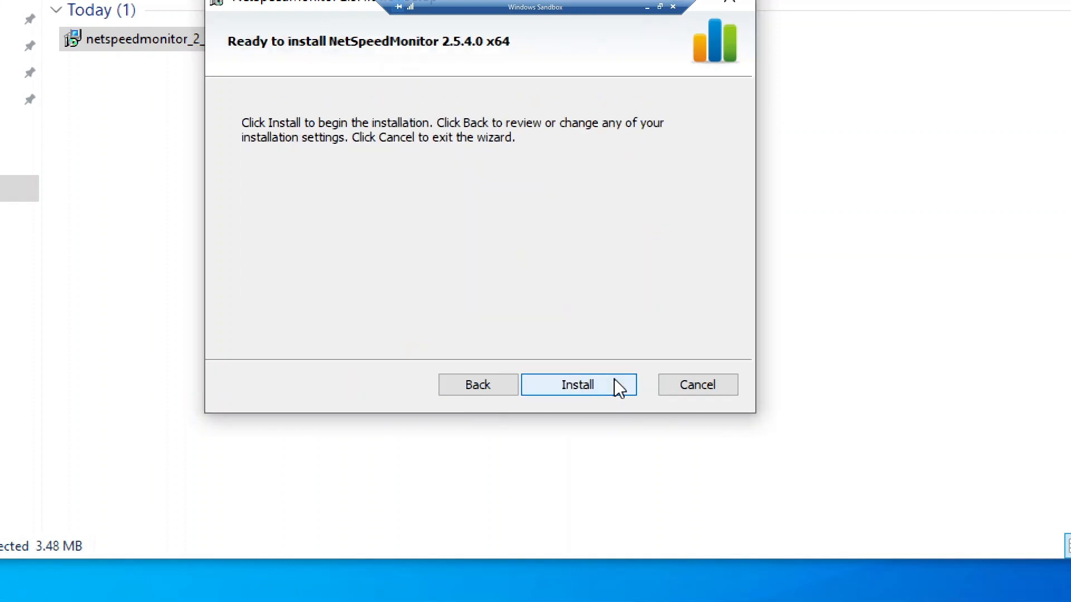
click(617, 386)
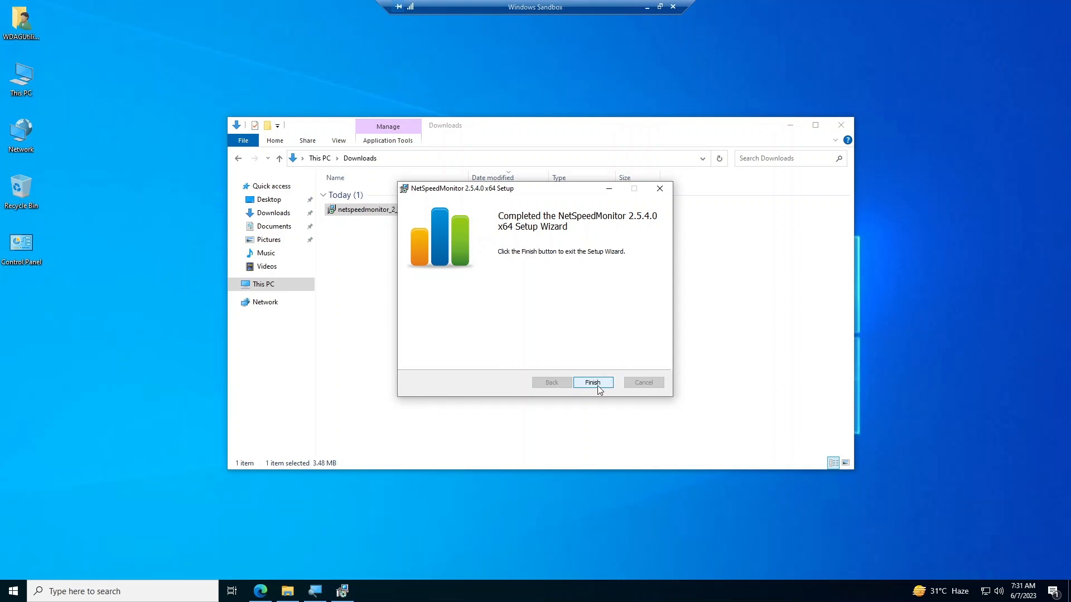
click(592, 382)
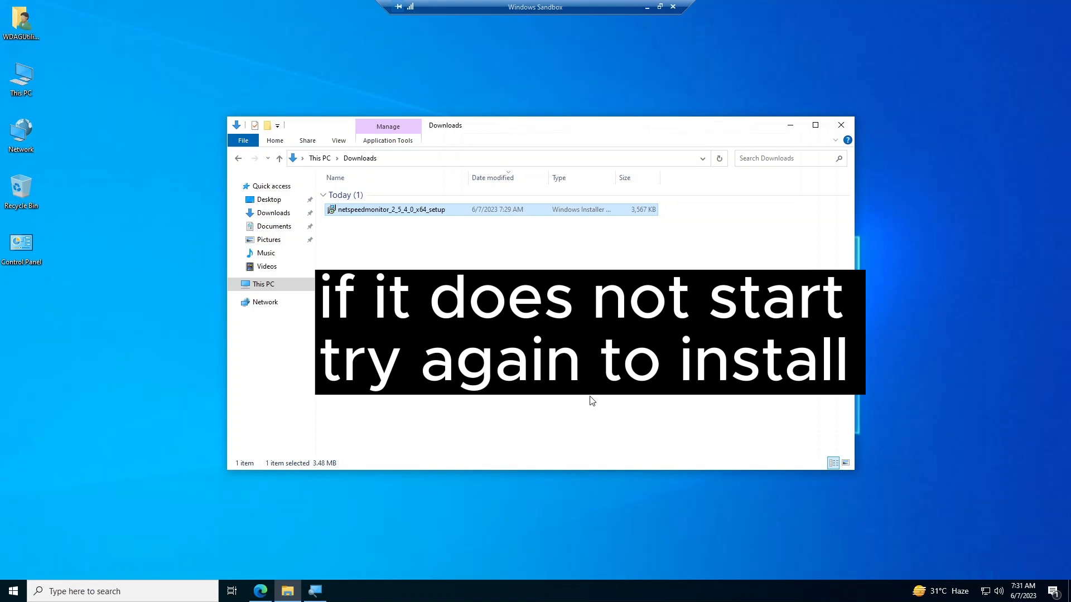
Run the NetSpeedMonitor setup file again and complete it with the Change operation
double_click(523, 216)
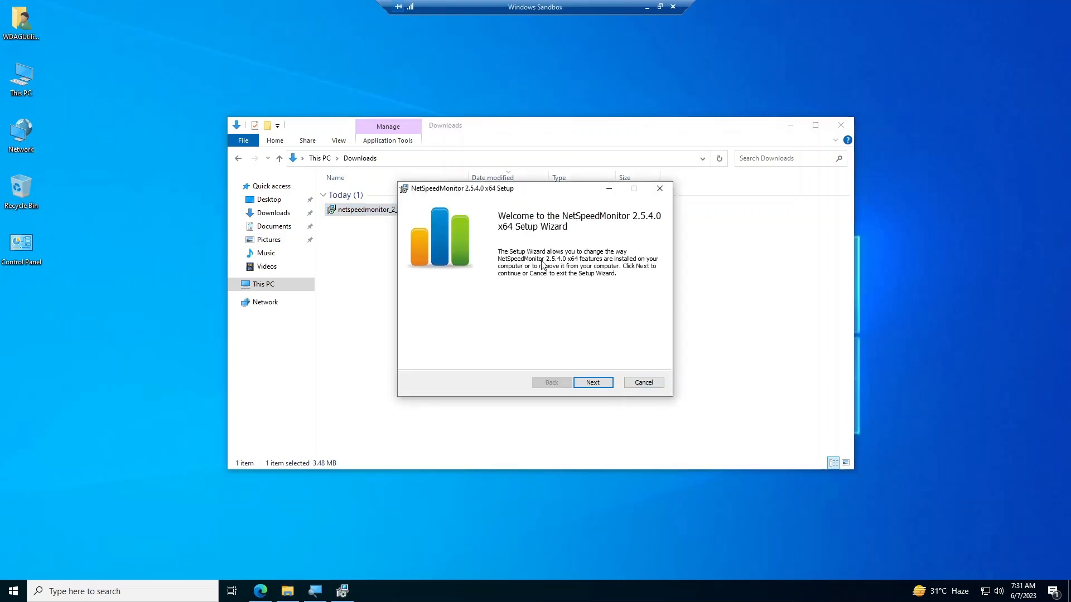
click(593, 382)
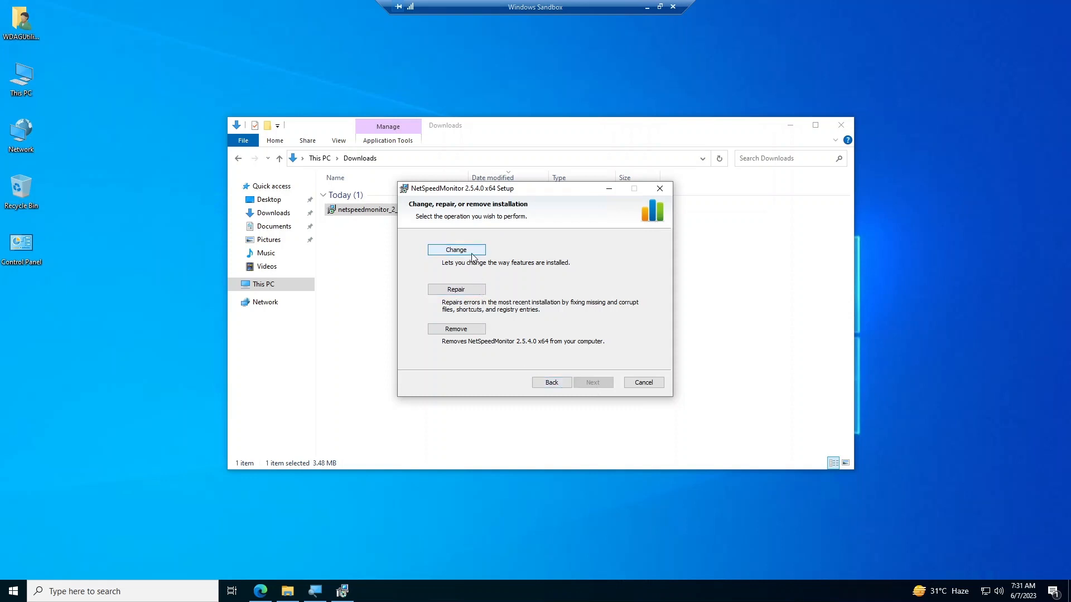
click(472, 251)
click(612, 383)
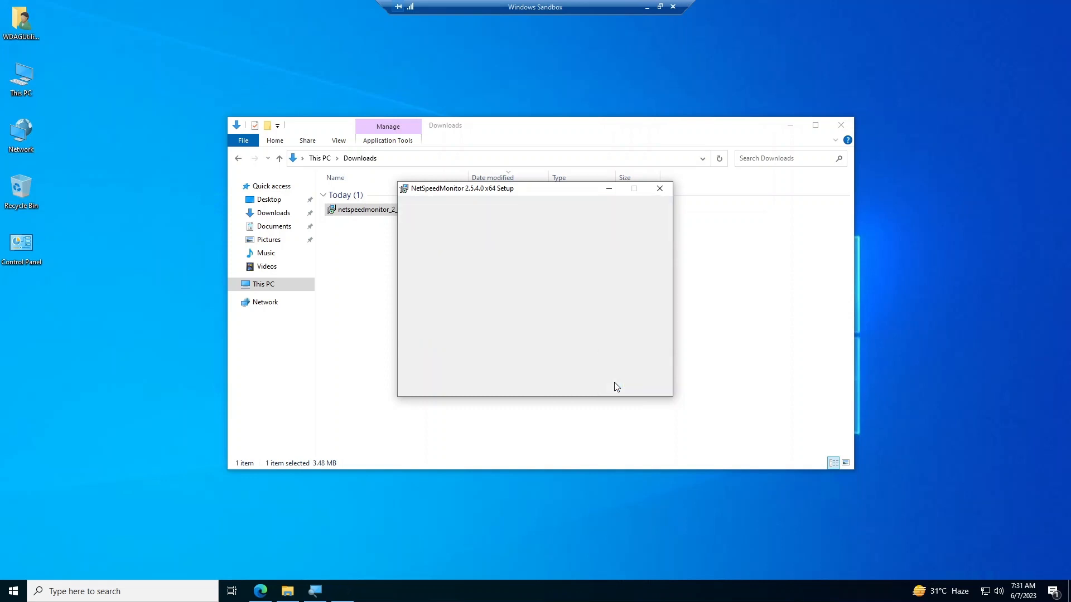
click(613, 384)
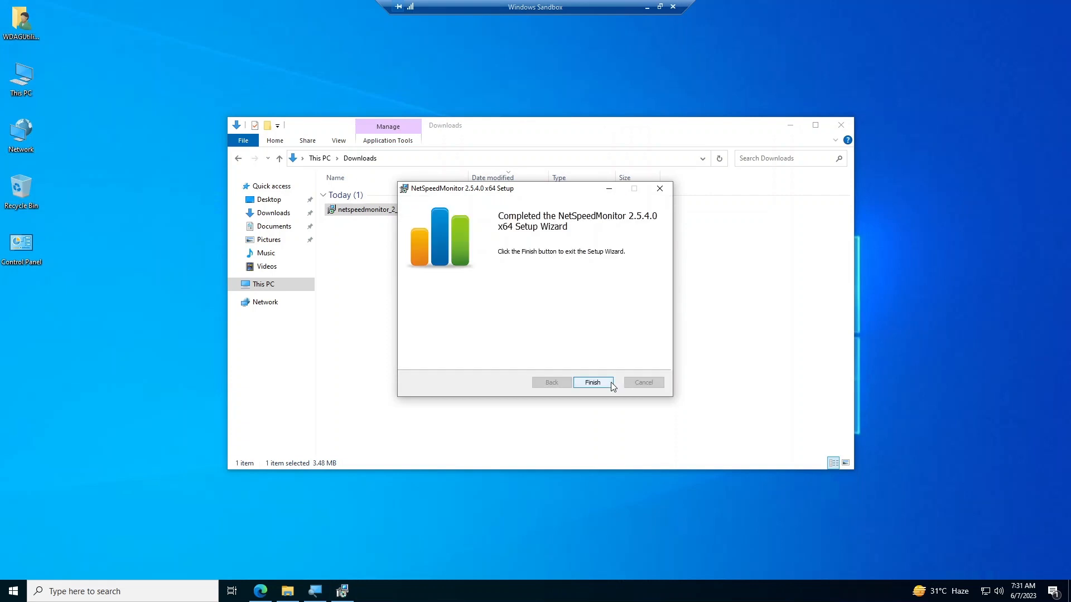
click(593, 383)
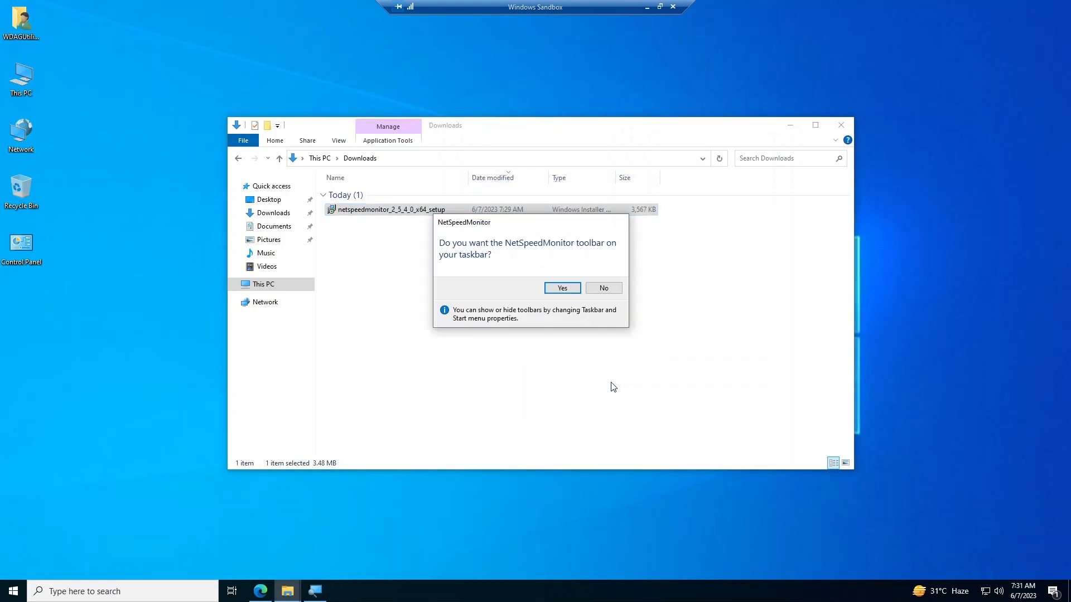
Allow the NetSpeedMonitor toolbar on the taskbar and save English, Microsoft Hyper-V Network Adapter and enabled traffic logging as its settings
click(575, 290)
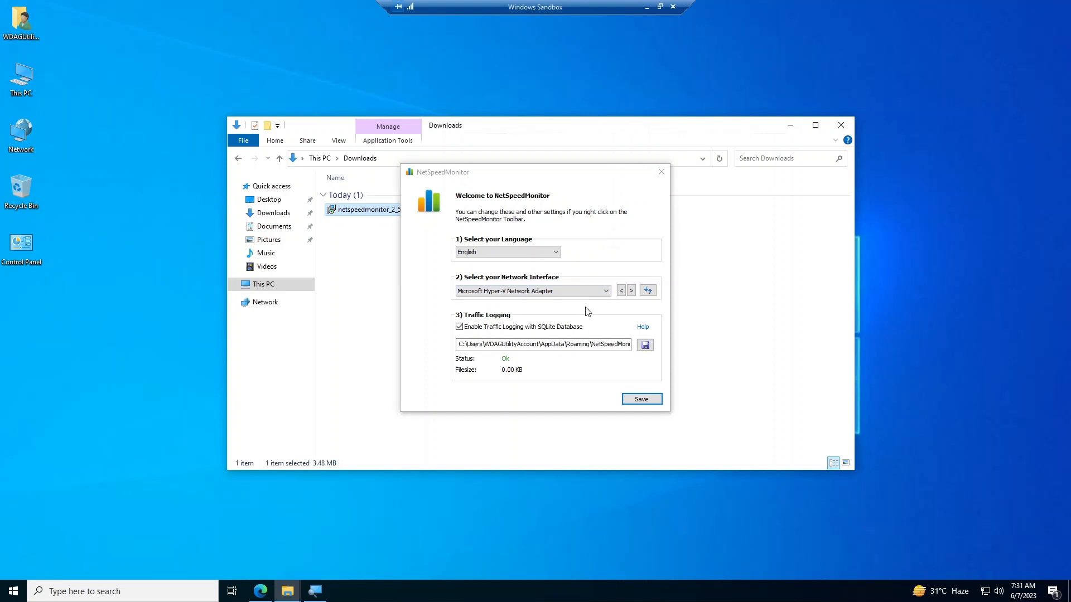
click(636, 399)
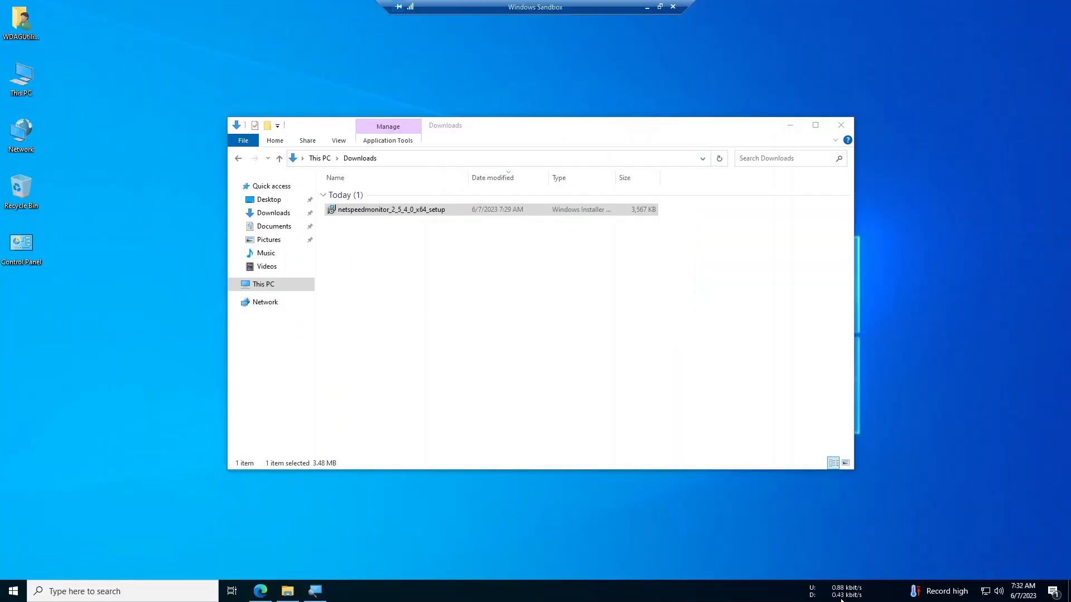
Open the NetSpeedMonitor configuration from the taskbar readout and clear the Download and Upload label texts in its layout settings
right_click(668, 583)
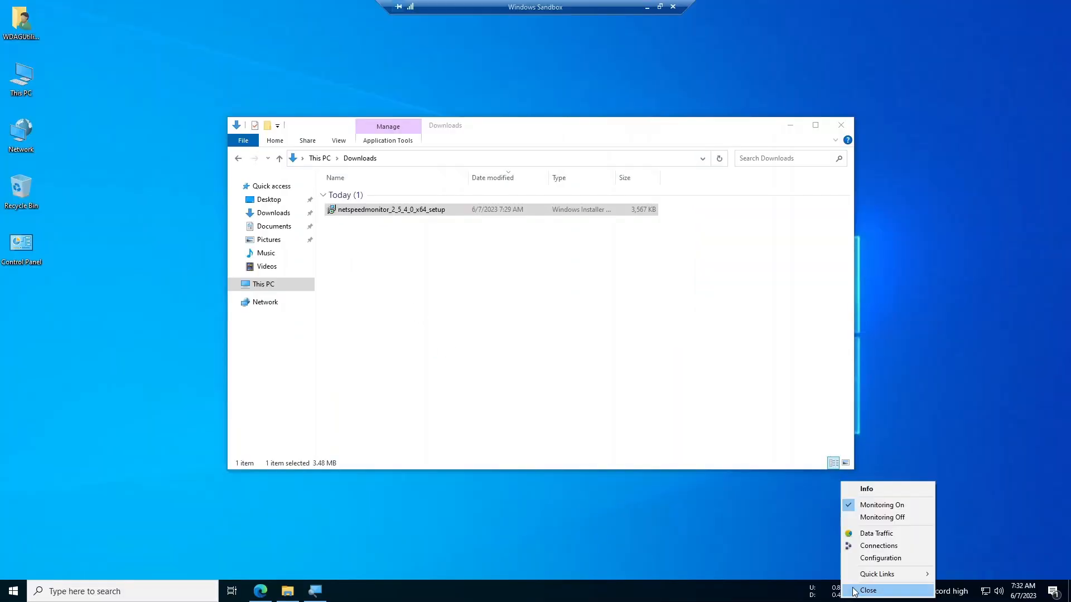
click(863, 560)
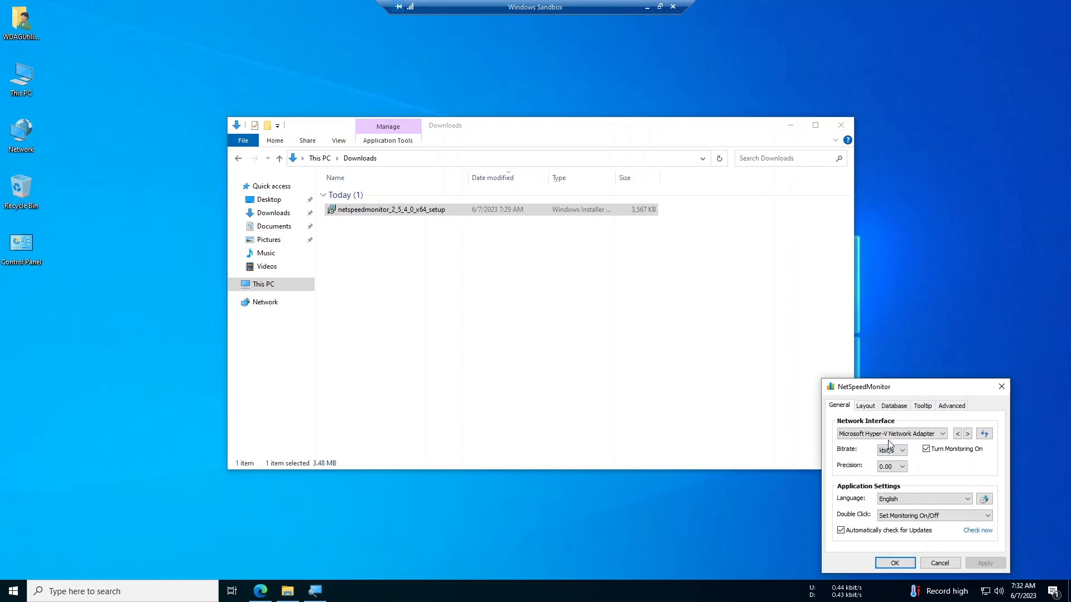
click(889, 434)
click(890, 443)
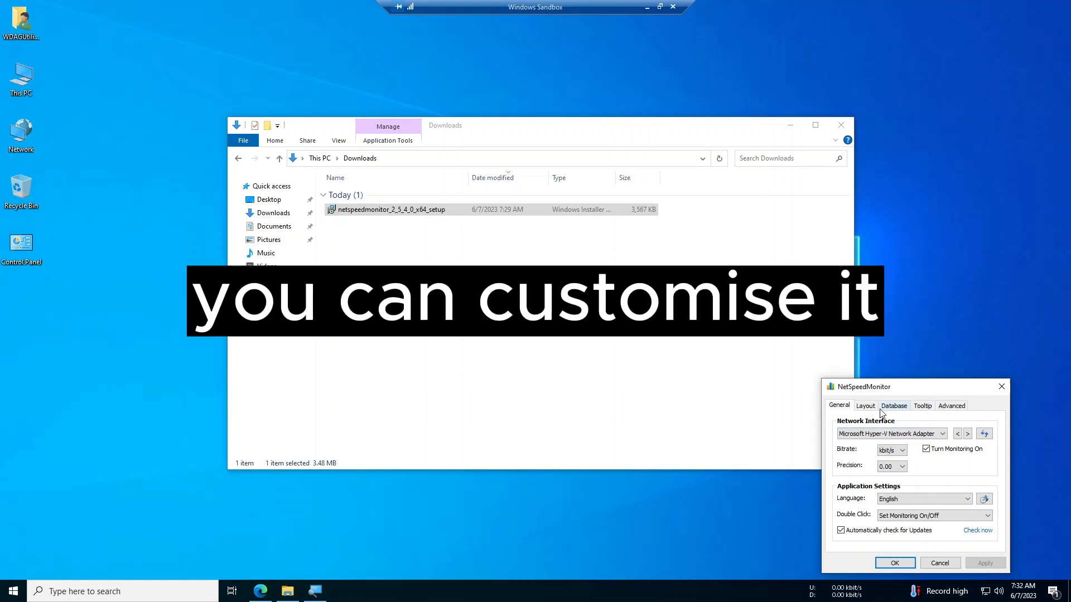
click(865, 406)
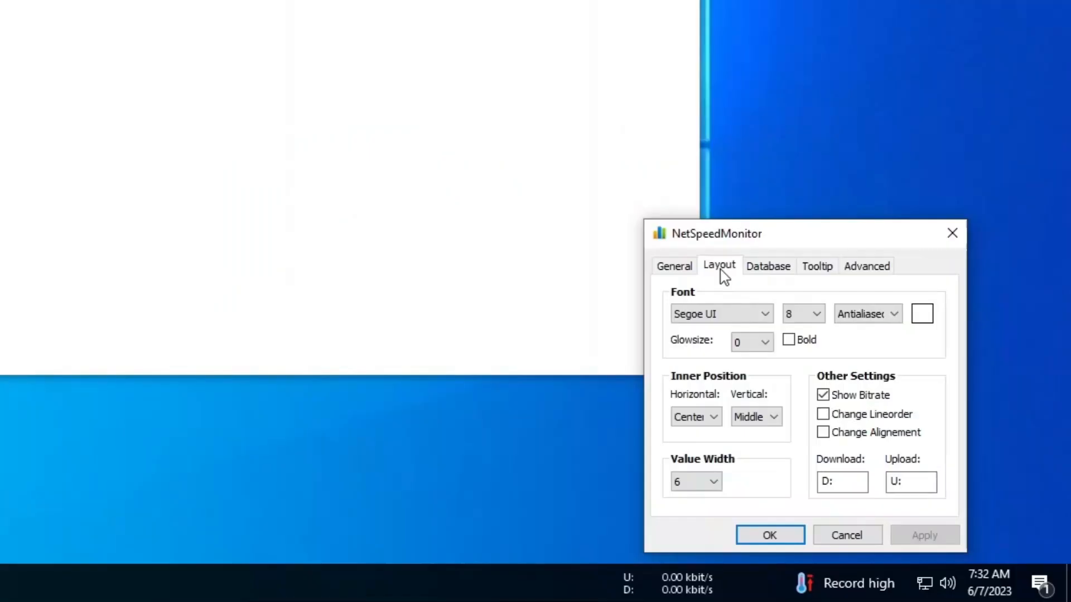
drag(854, 483, 813, 481)
key(BackSpace)
drag(921, 481, 865, 474)
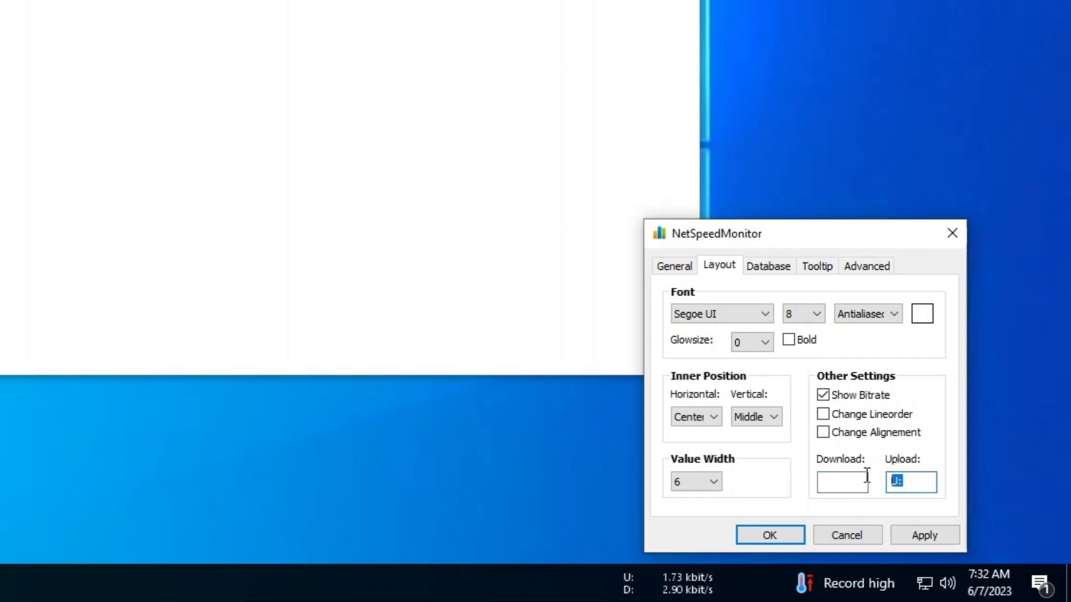
key(BackSpace)
Set the NetSpeedMonitor bitrate unit to kB/s and save it together with the layout changes
click(774, 269)
click(676, 269)
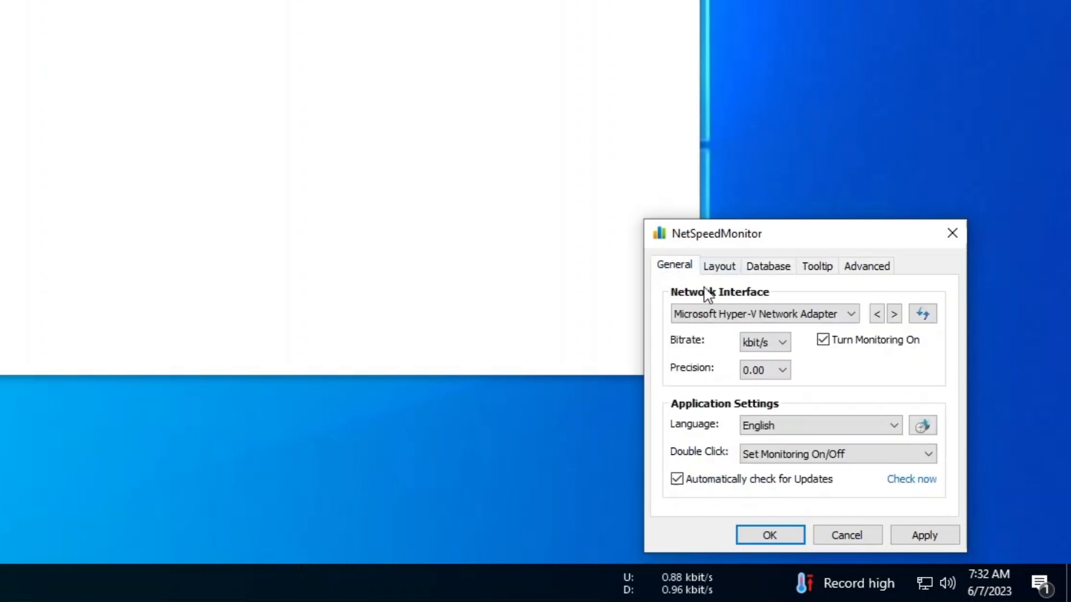
click(779, 342)
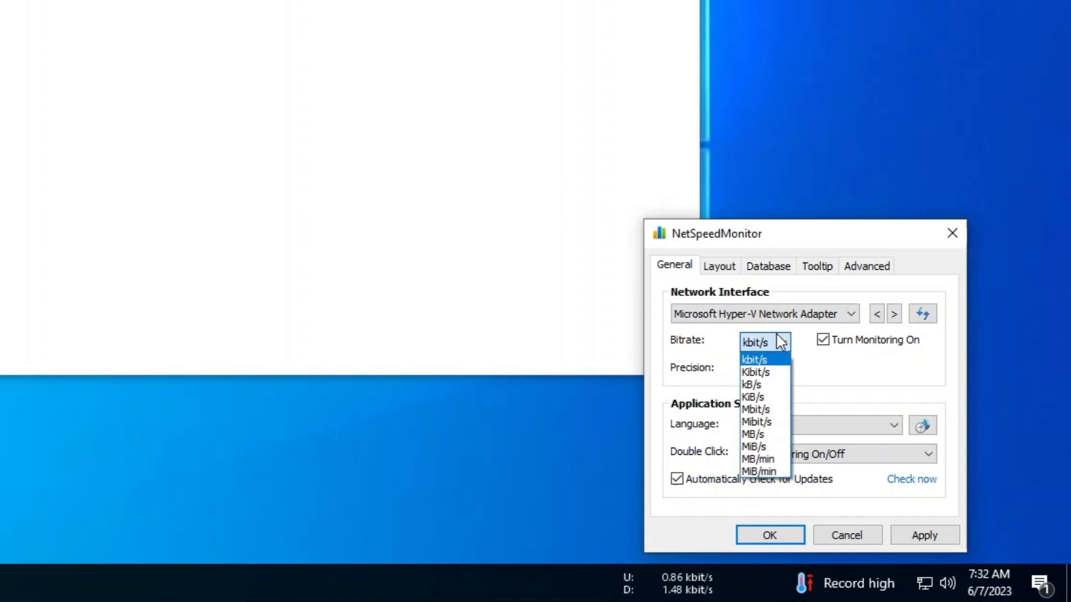
click(775, 389)
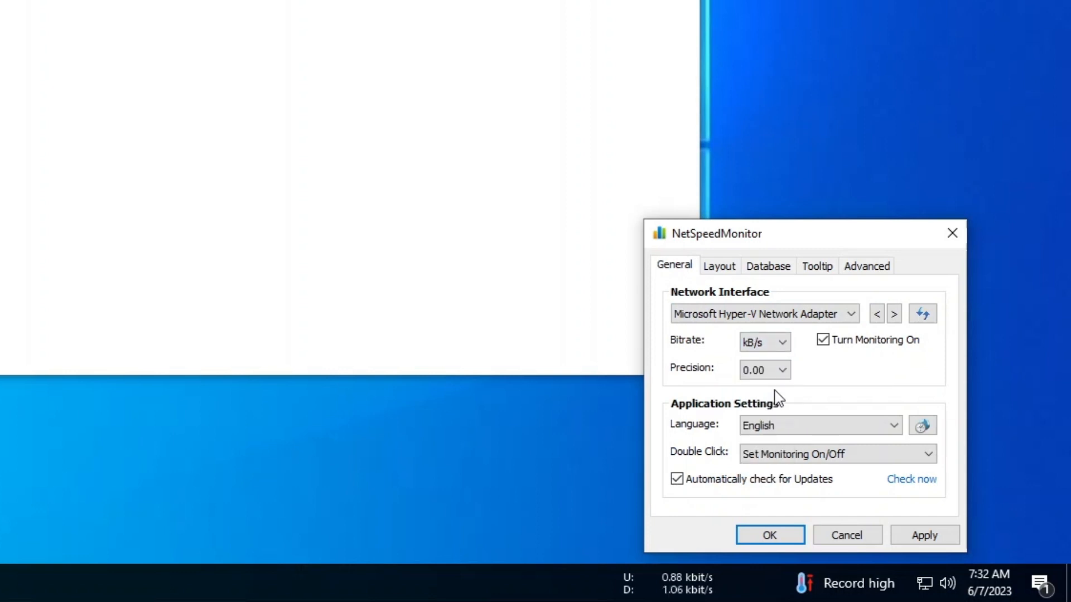
click(926, 534)
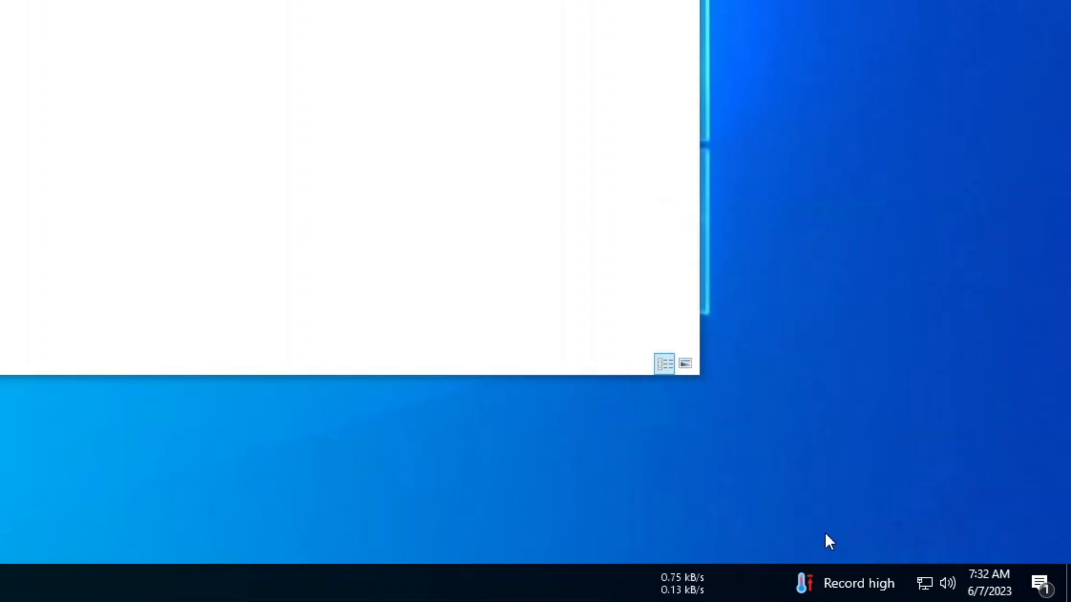
Reopen the NetSpeedMonitor configuration, set the bitrate unit to MB/s and save it
right_click(699, 592)
click(739, 529)
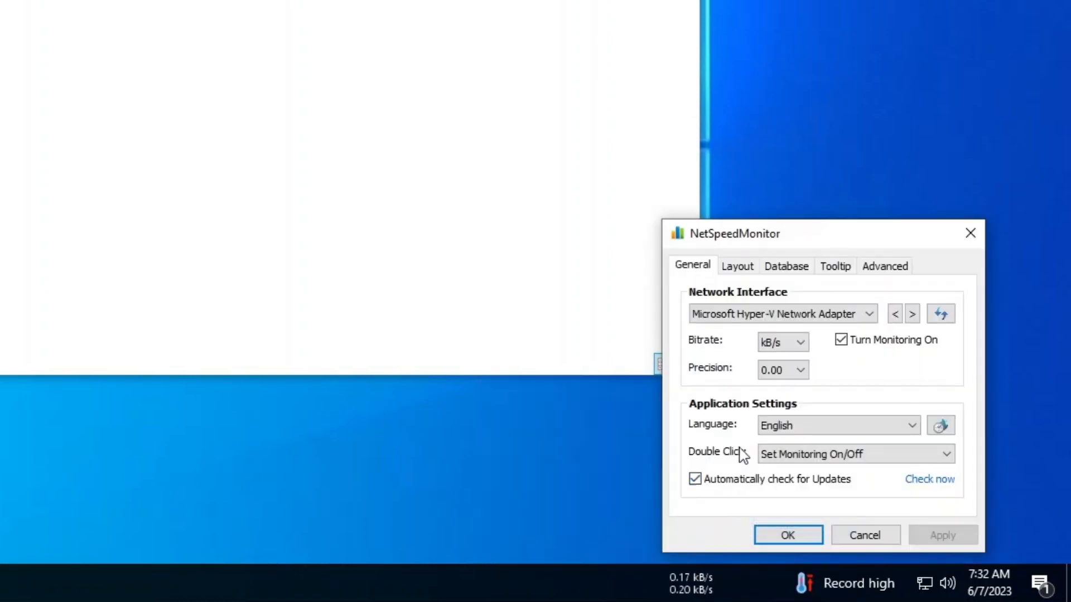
click(774, 343)
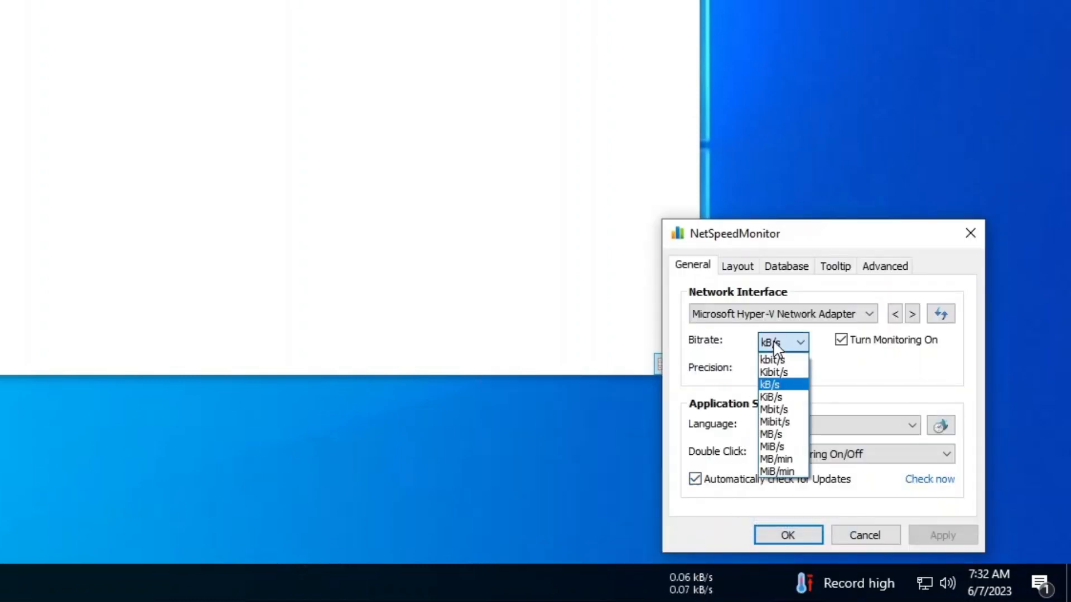
click(772, 435)
click(940, 535)
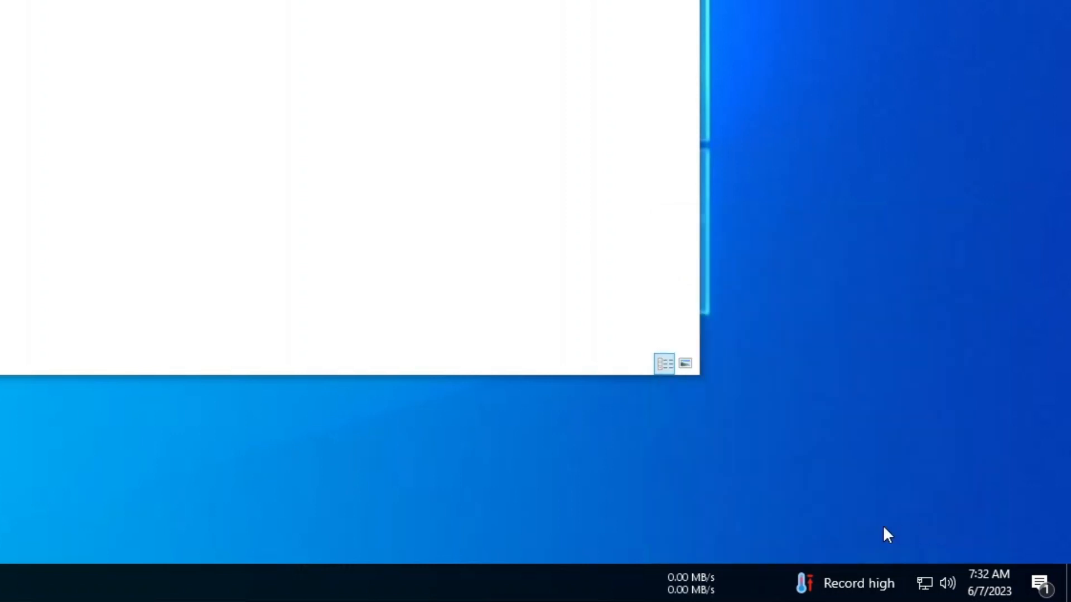
Switch the NetSpeedMonitor bitrate unit back to kB/s in its configuration and save the change
right_click(705, 580)
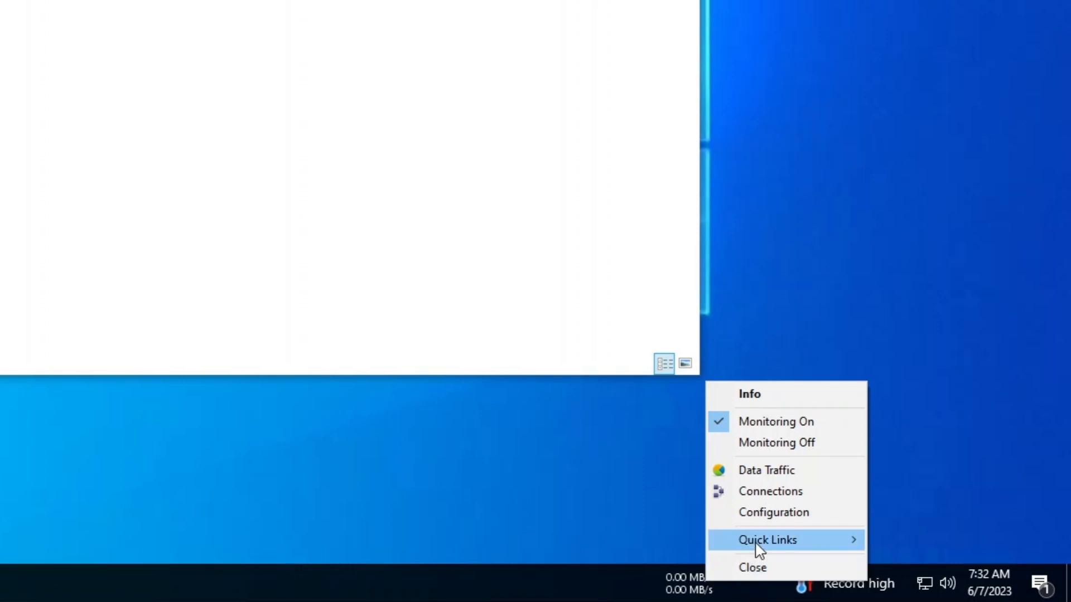
click(764, 510)
click(779, 342)
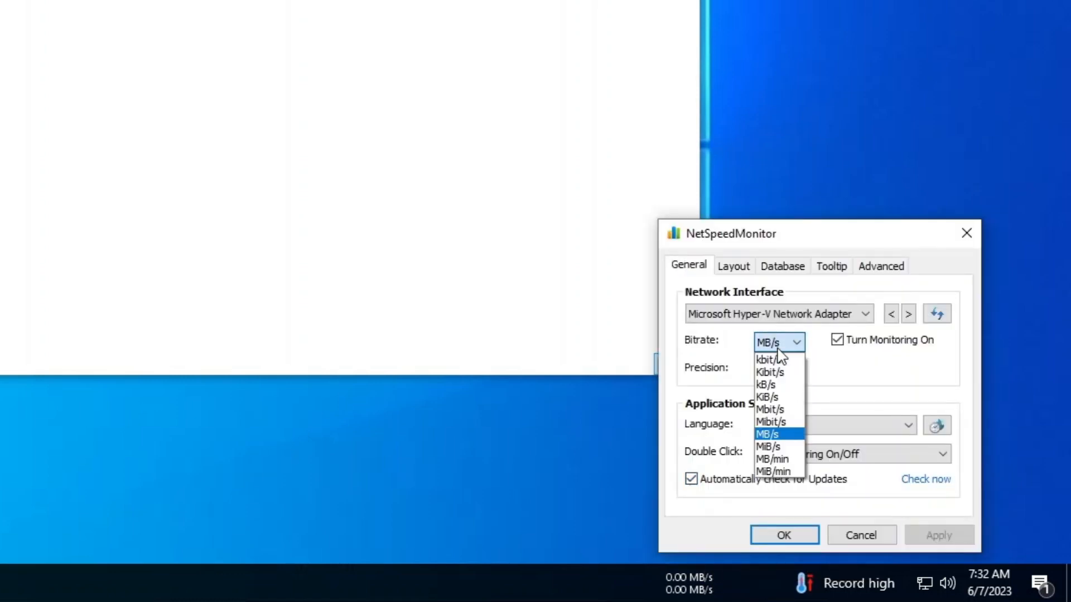
click(779, 391)
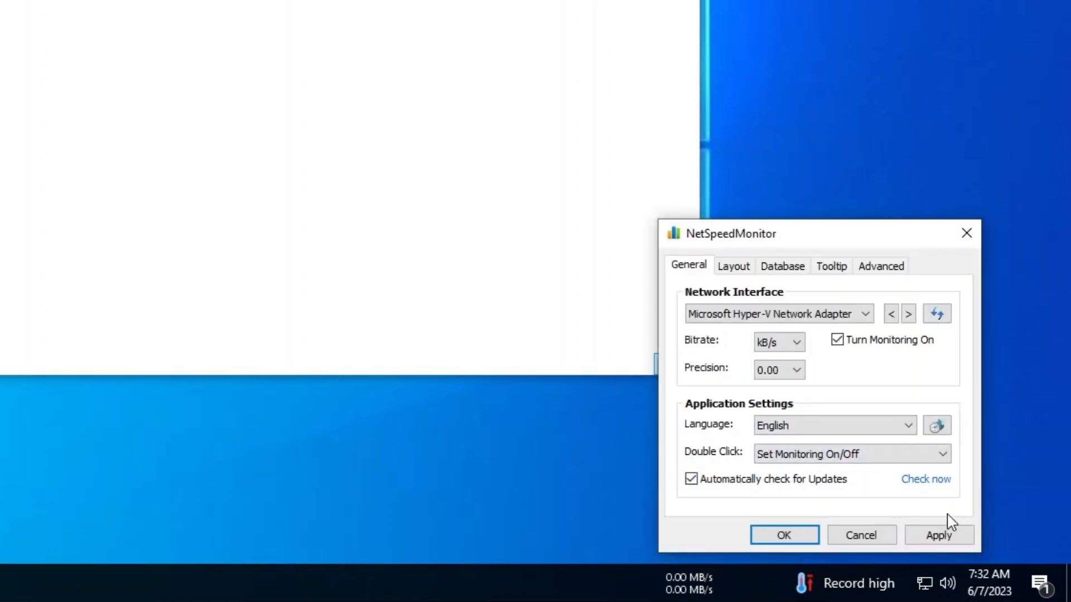
click(950, 534)
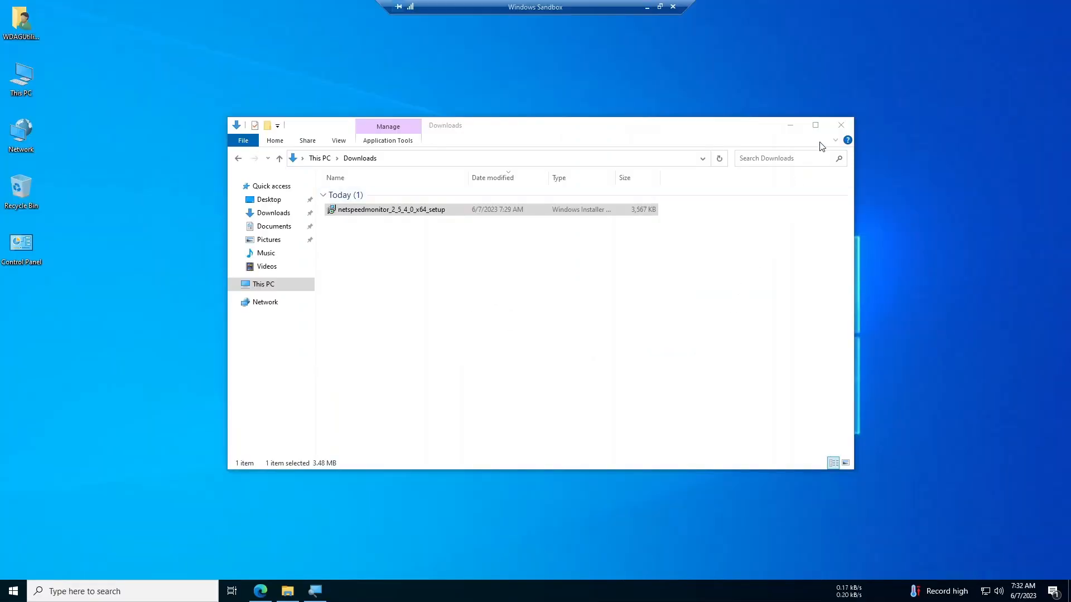
Close the Downloads window and refresh the desktop
click(841, 125)
right_click(727, 206)
click(742, 234)
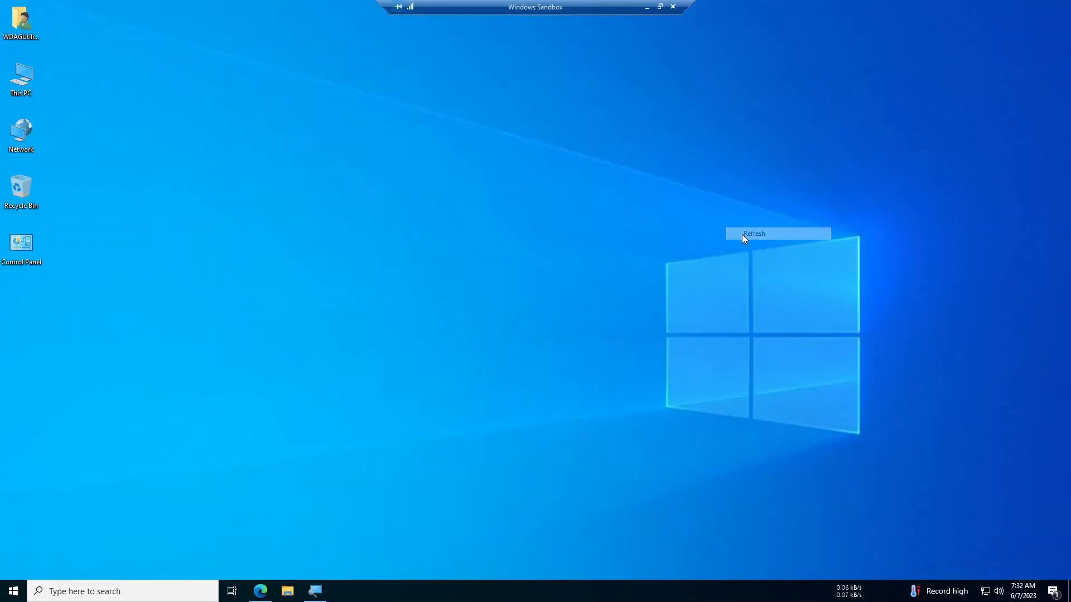
right_click(602, 242)
click(634, 275)
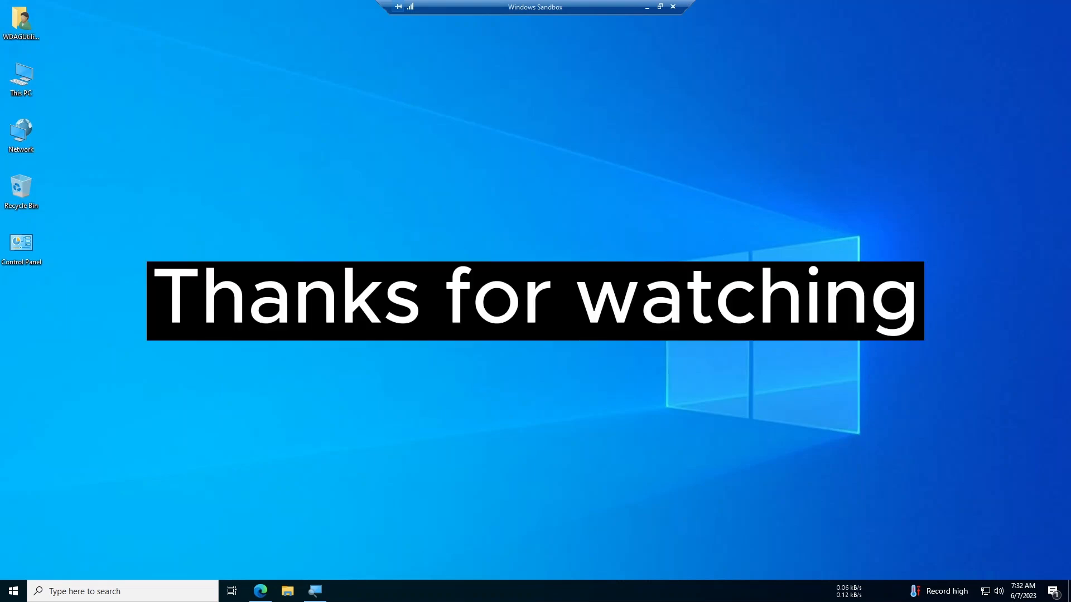